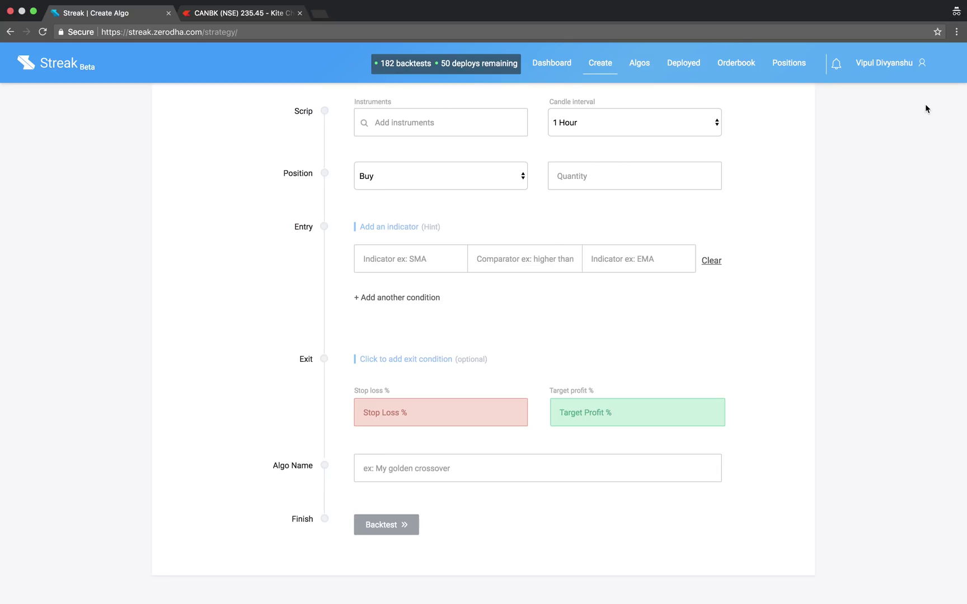
# Start a new instrument basket named Banking Stocks from the Baskets list.
pyautogui.click(923, 64)
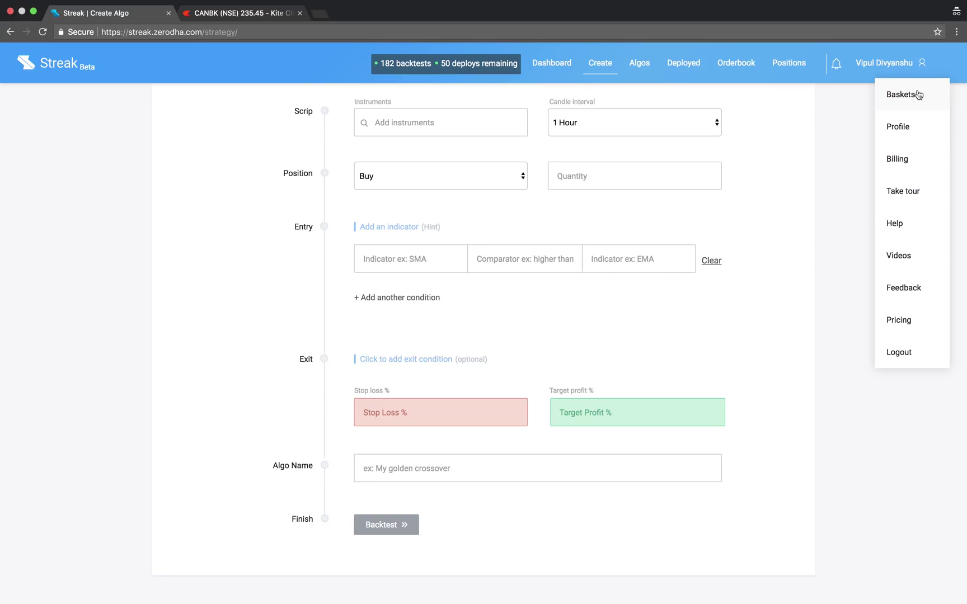
pyautogui.click(901, 95)
pyautogui.moveTo(477, 251)
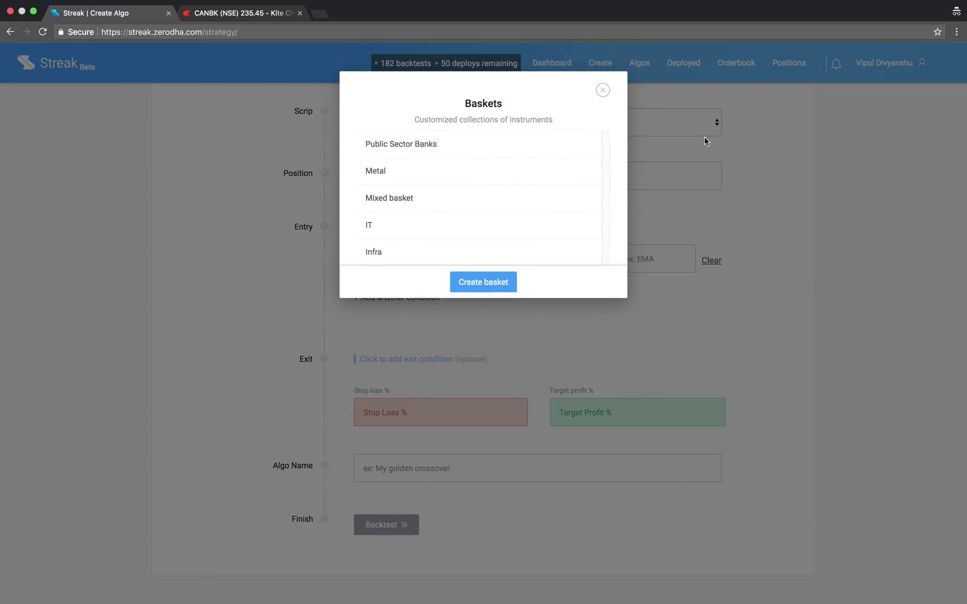
pyautogui.click(499, 290)
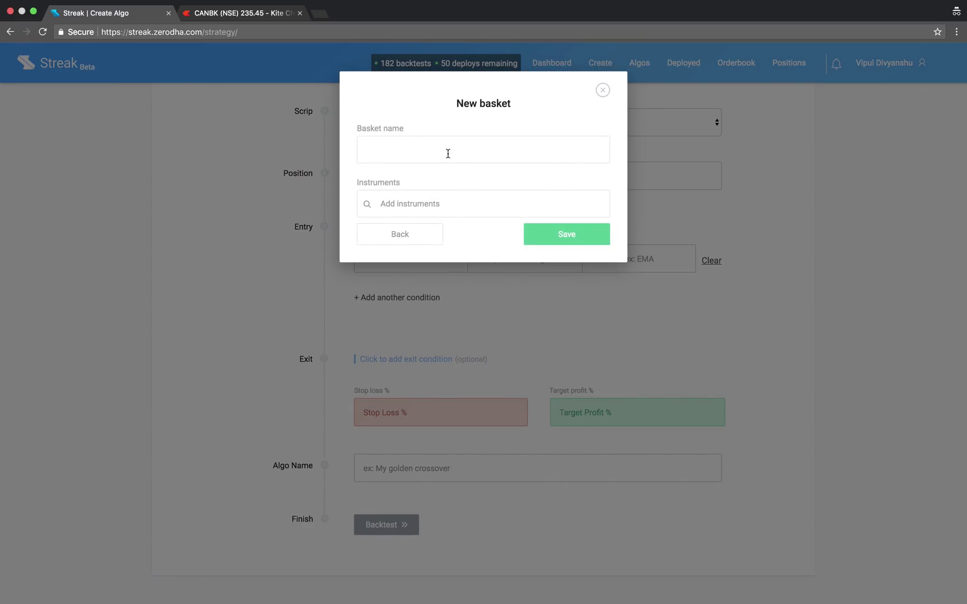
pyautogui.write('Bank')
pyautogui.write('ing')
pyautogui.write(' Stock')
pyautogui.write('s')
pyautogui.press('Tab')
pyautogui.write('ca')
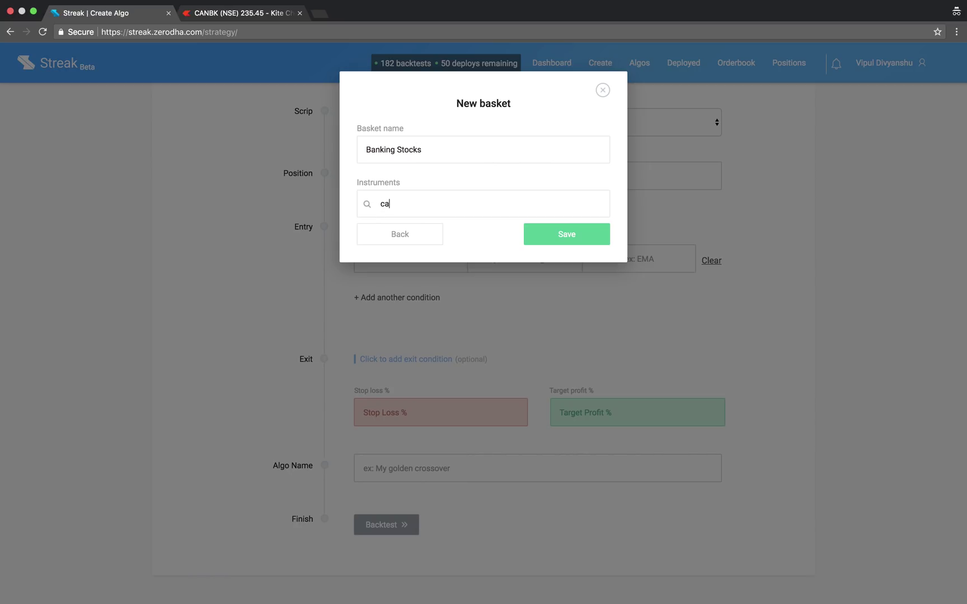
pyautogui.write('n')
# Add CANBK, PNB, SBIN, AXISBANK, ANDHRABANK and VIJAYABANK, then save the basket.
pyautogui.click(389, 233)
pyautogui.write('p')
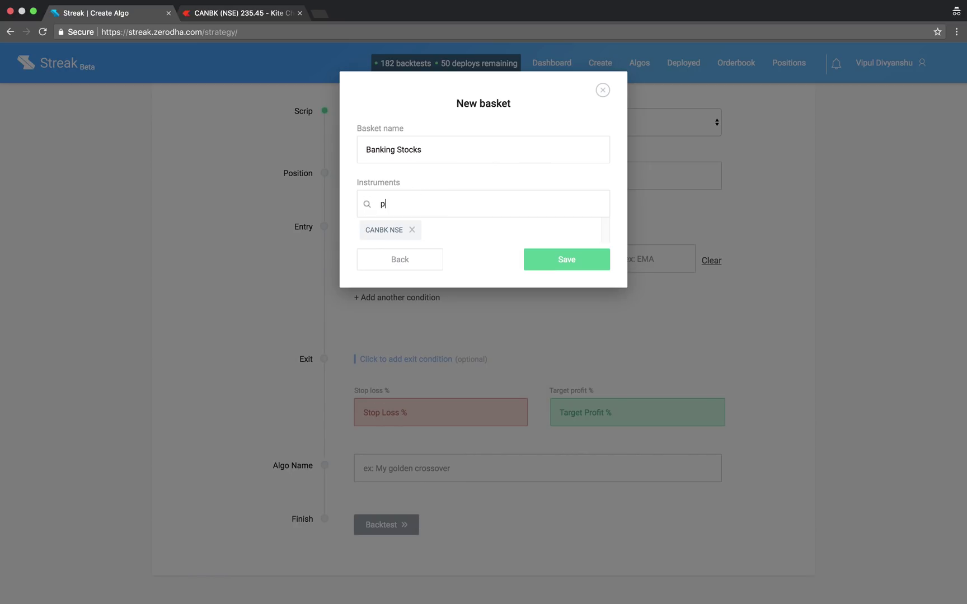
pyautogui.write('nb')
pyautogui.click(379, 231)
pyautogui.write('s')
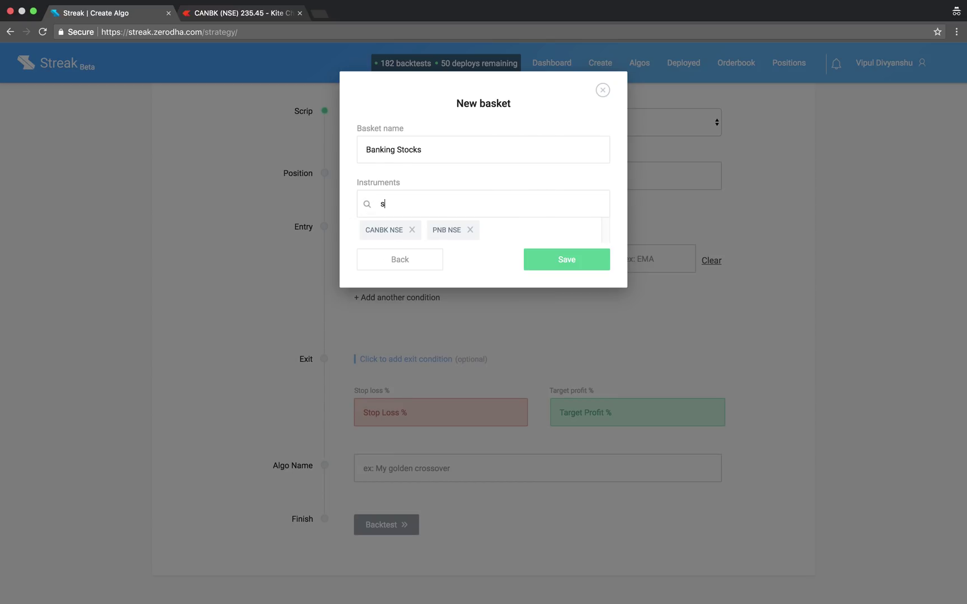
pyautogui.write('bin')
pyautogui.click(379, 232)
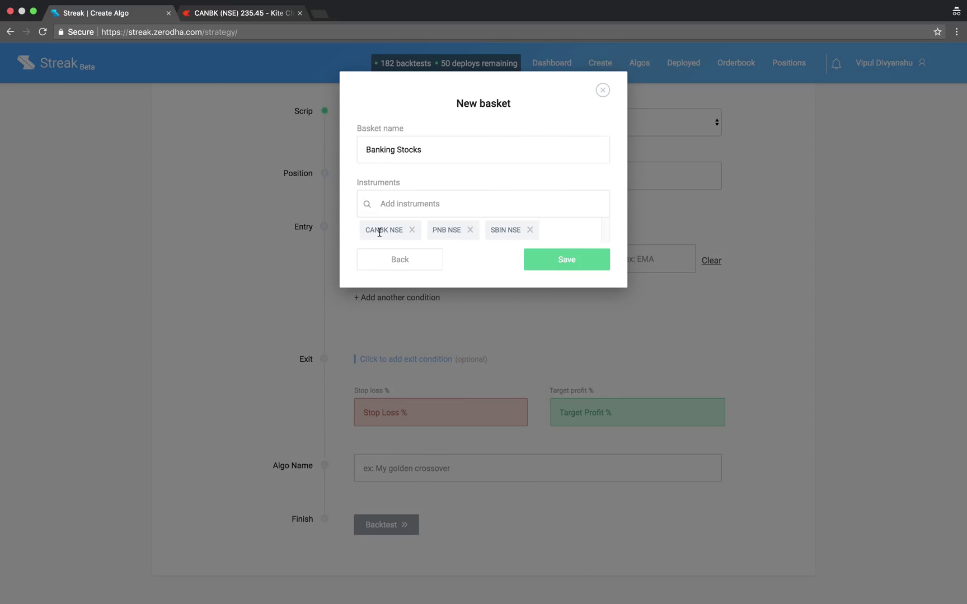
pyautogui.write('axisb')
pyautogui.click(377, 237)
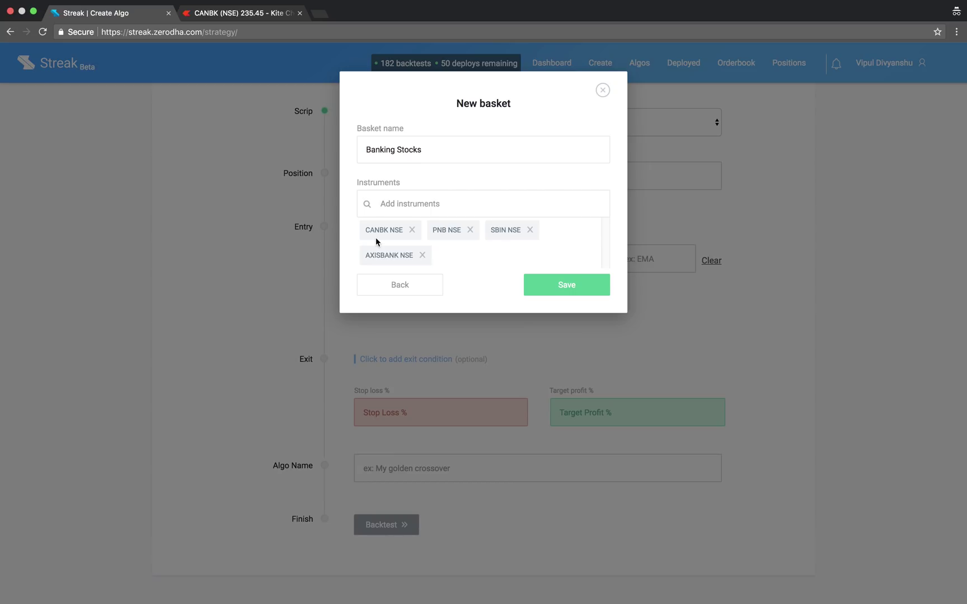
pyautogui.write('andhra')
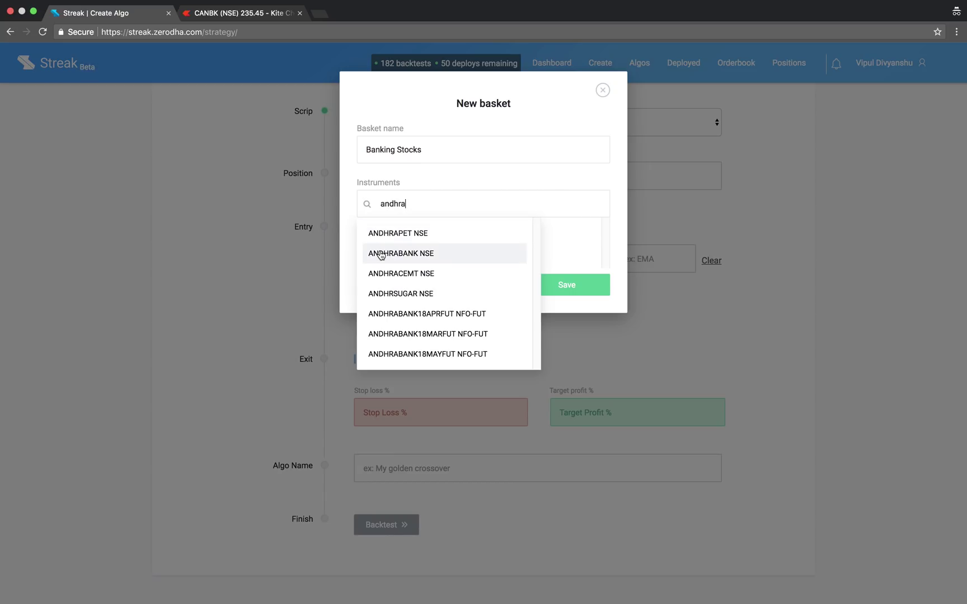
pyautogui.click(382, 254)
pyautogui.write('vijaya')
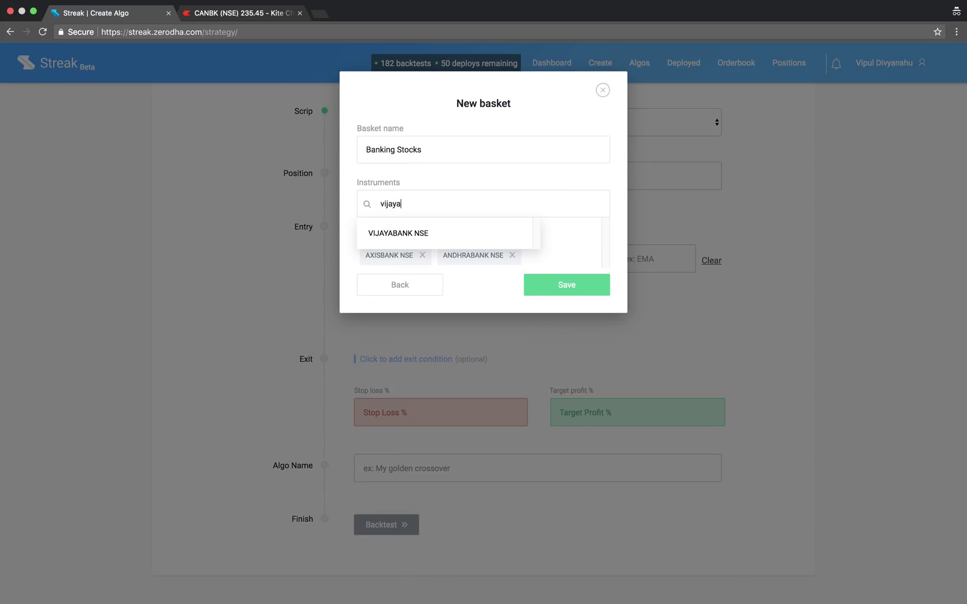
pyautogui.click(387, 236)
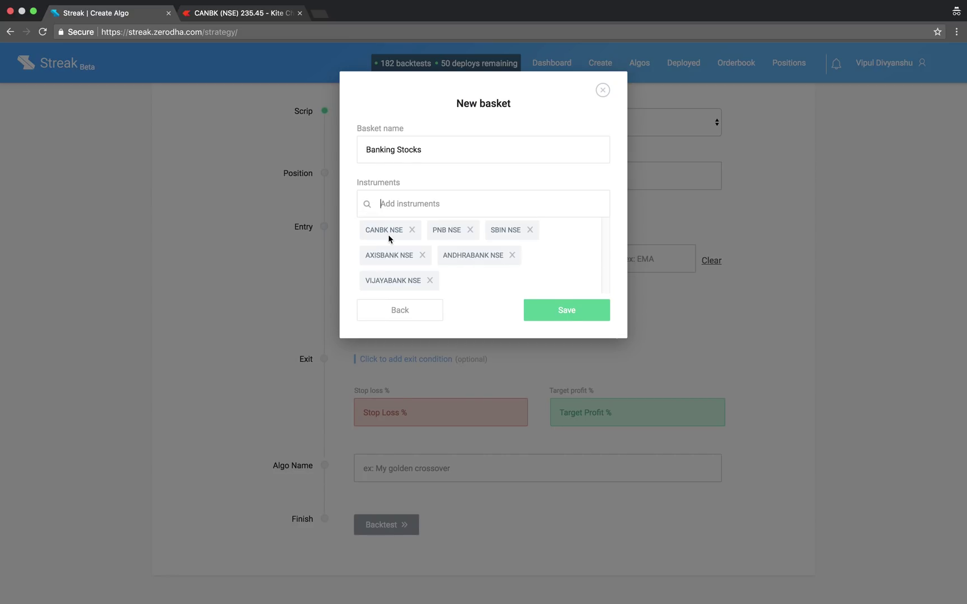
pyautogui.click(550, 311)
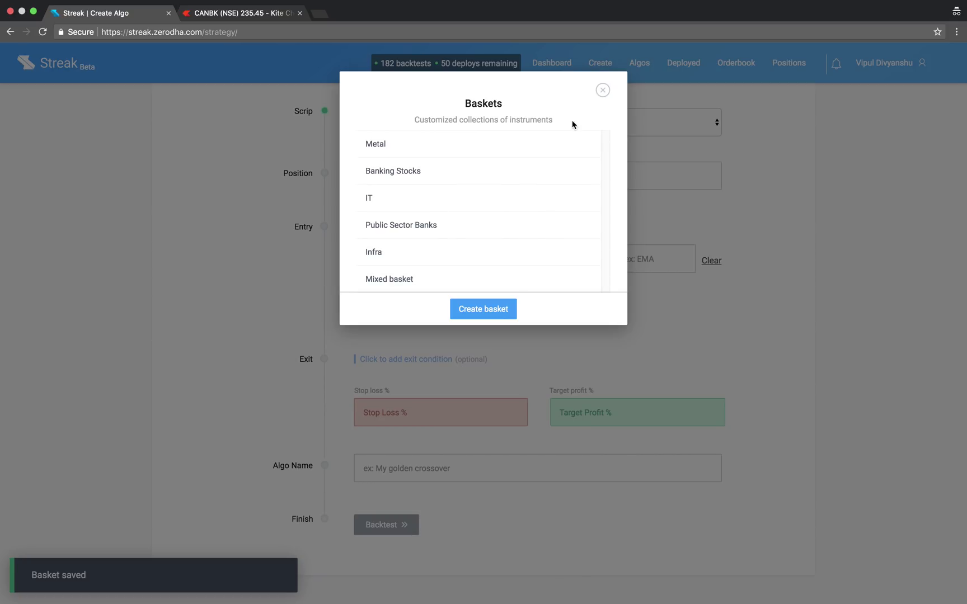
# Load the Banking Stocks basket as the algo's instruments, filling in all six banks.
pyautogui.click(602, 90)
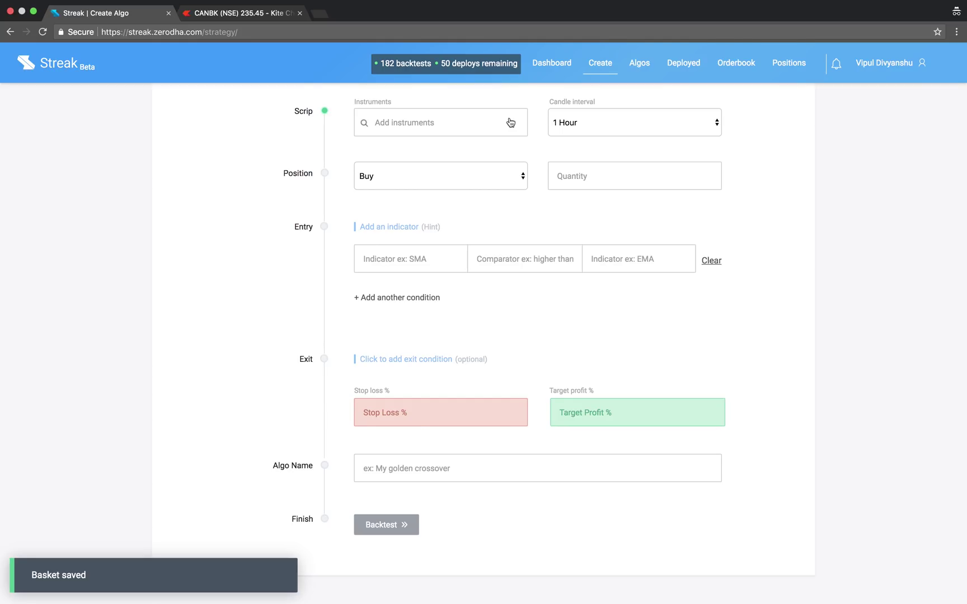
pyautogui.click(511, 123)
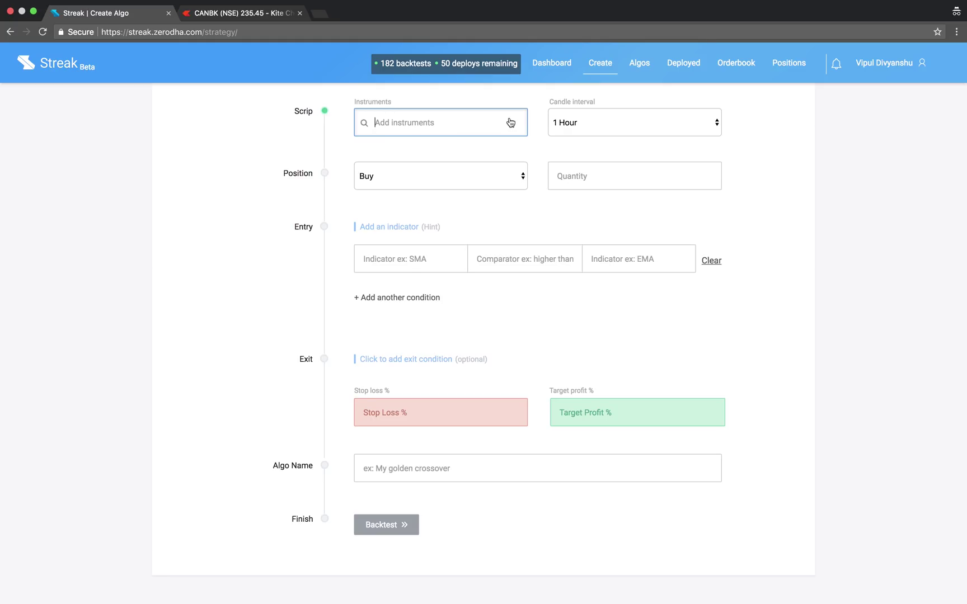
pyautogui.write('banki')
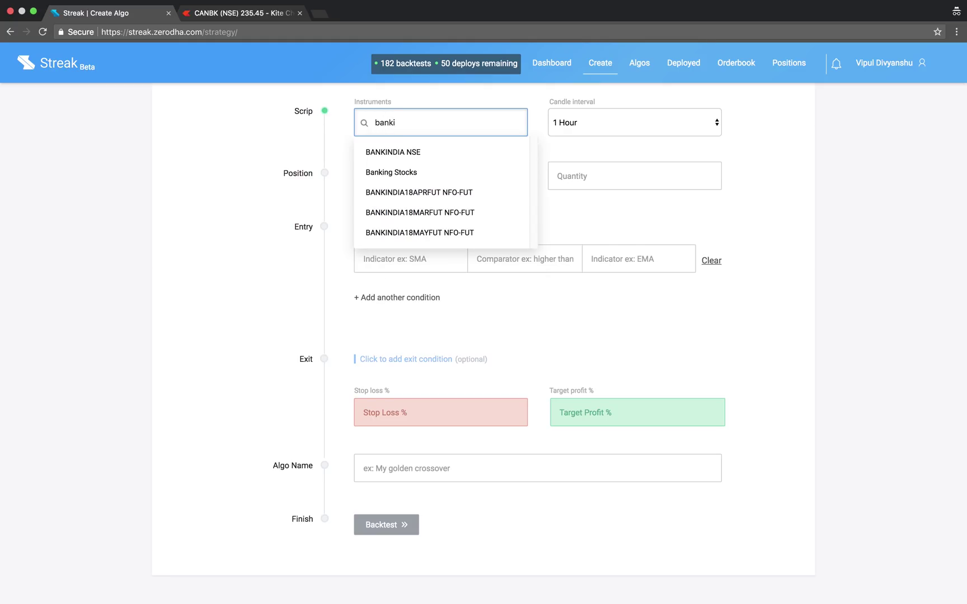
pyautogui.write('ng')
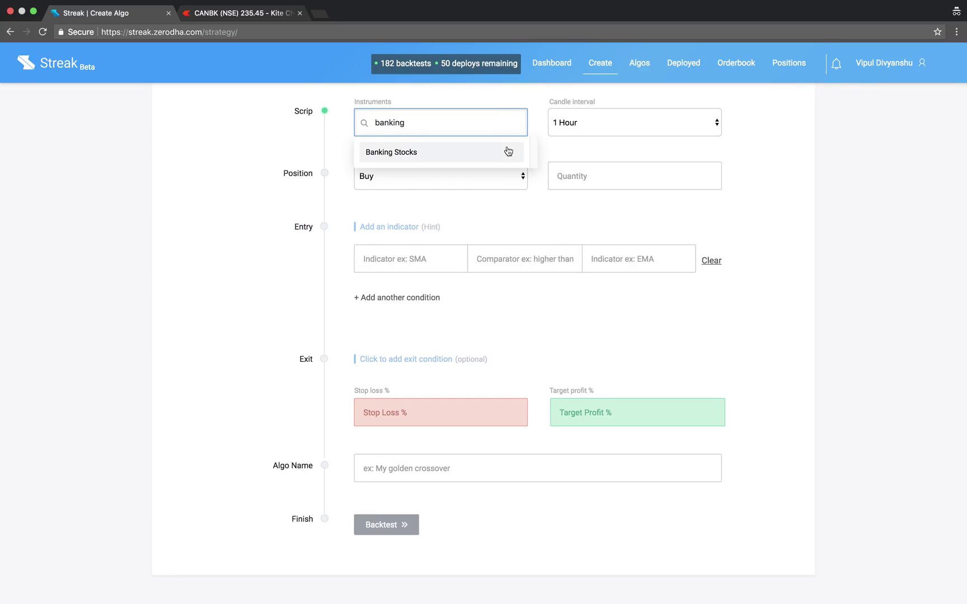
pyautogui.click(509, 151)
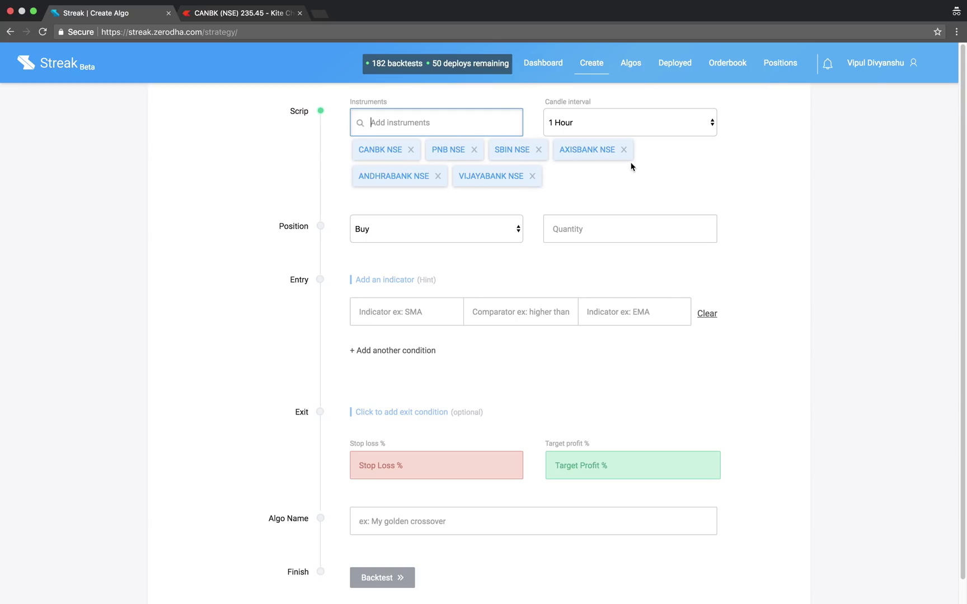
# Set a 10-minute candle interval, a Sell position and a quantity of 100.
pyautogui.click(685, 125)
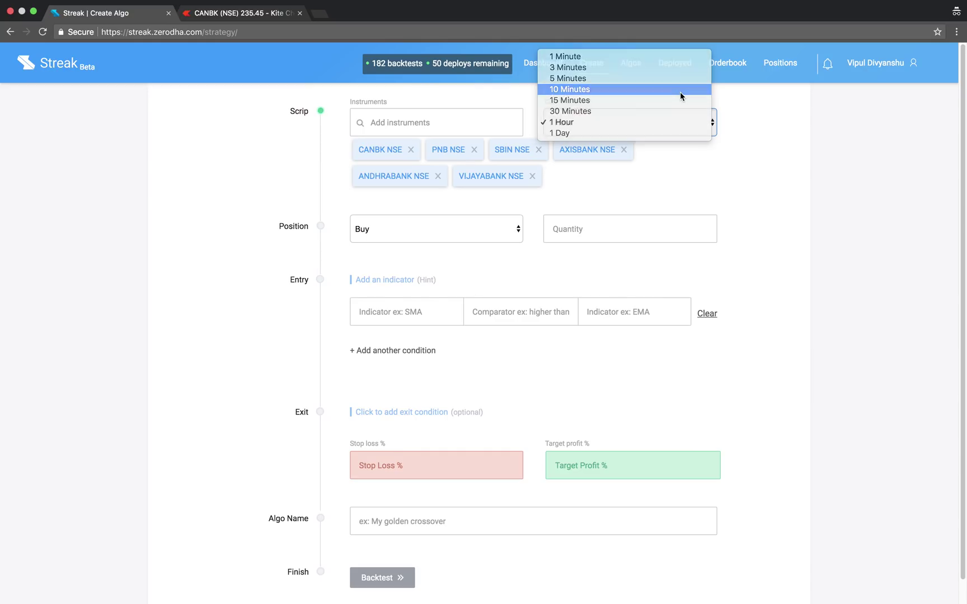
pyautogui.click(680, 92)
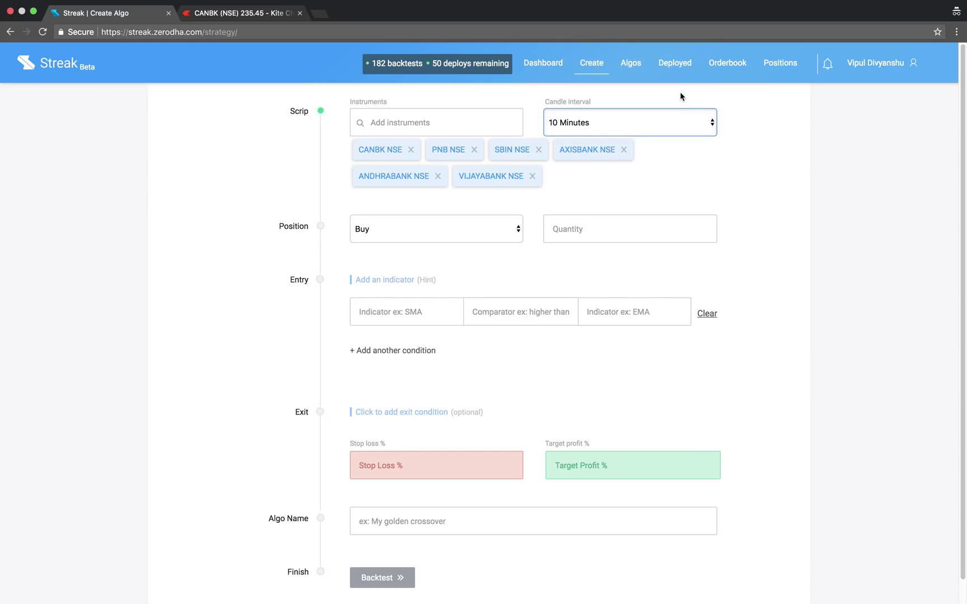
pyautogui.click(491, 230)
pyautogui.click(494, 241)
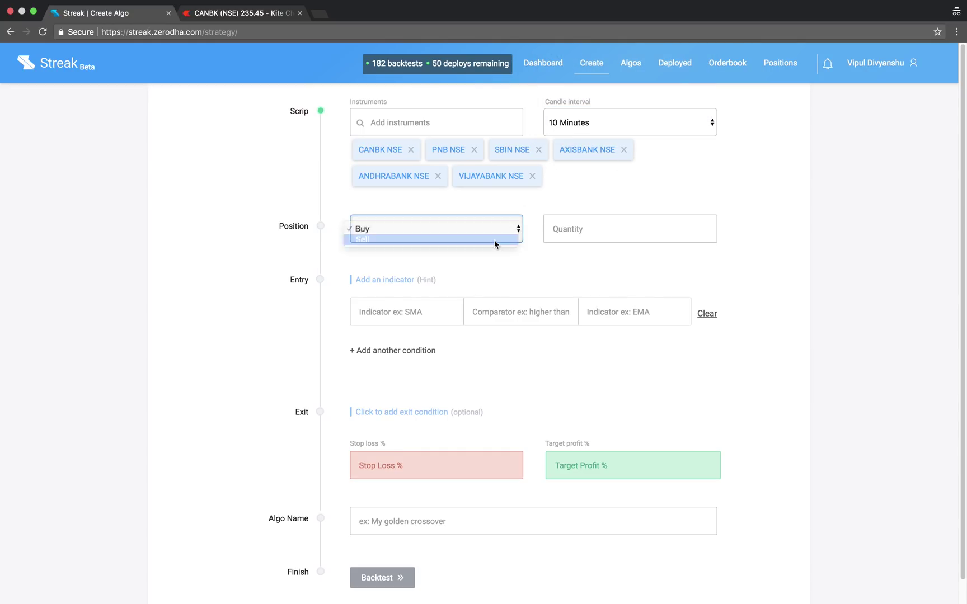
pyautogui.click(603, 226)
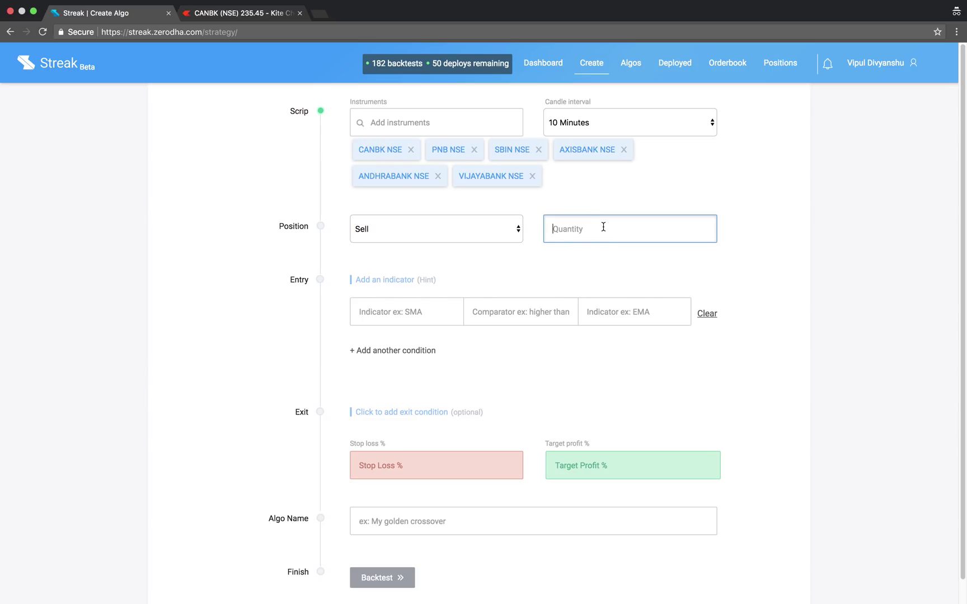
pyautogui.write('100')
pyautogui.click(607, 268)
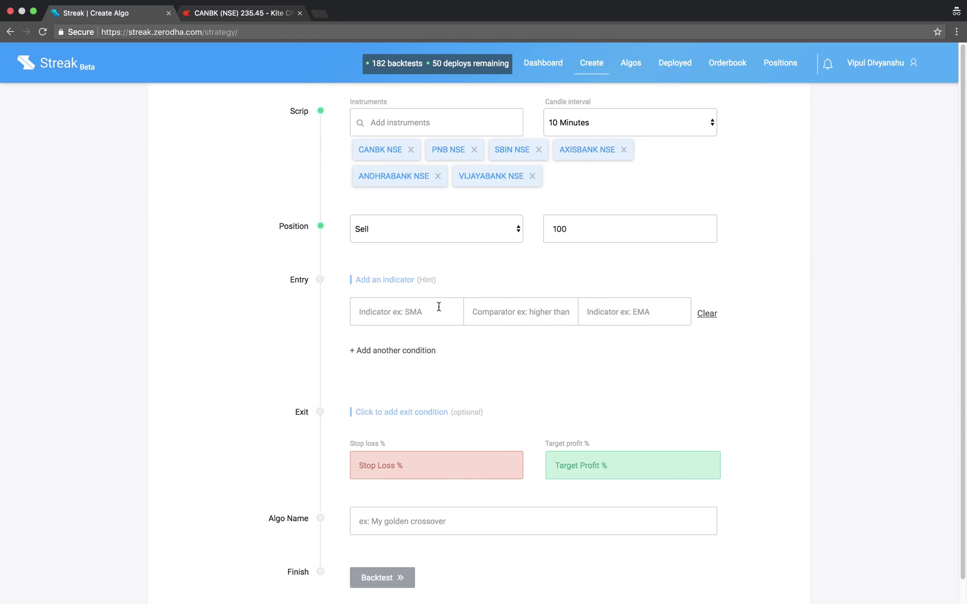
# Switch to the CANBK Kite chart showing the Supertrend (7,3) study.
pyautogui.click(202, 15)
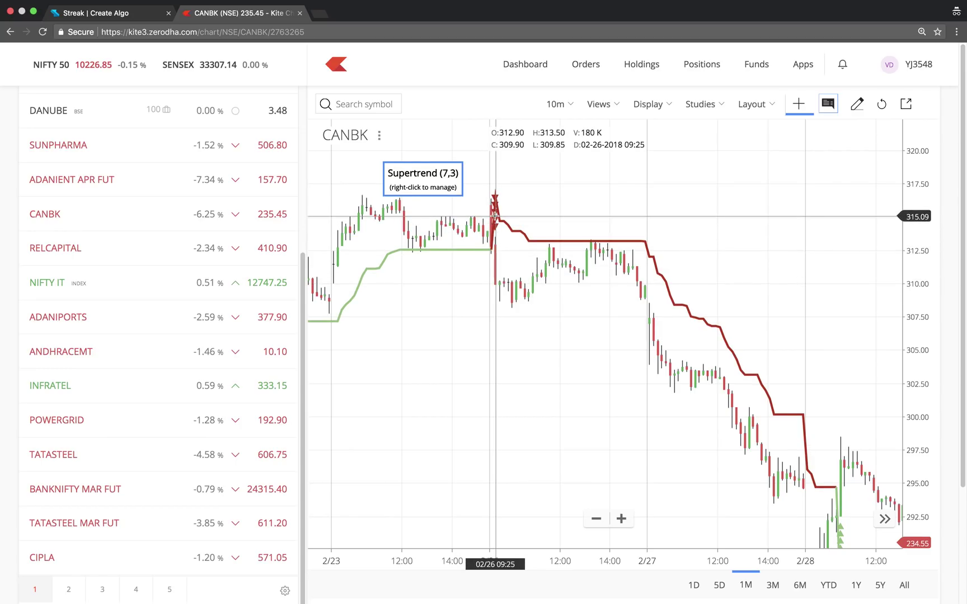
# Add the entry condition Supertrend (period 7, multiplier 3) crosses above Close.
pyautogui.click(135, 14)
pyautogui.click(442, 315)
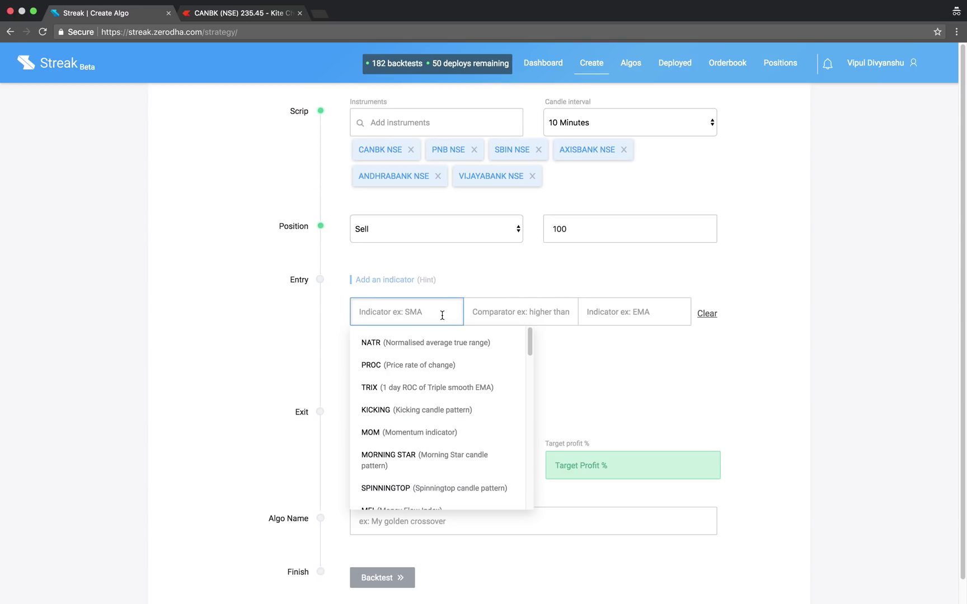
pyautogui.write('supertrend')
pyautogui.press('Return')
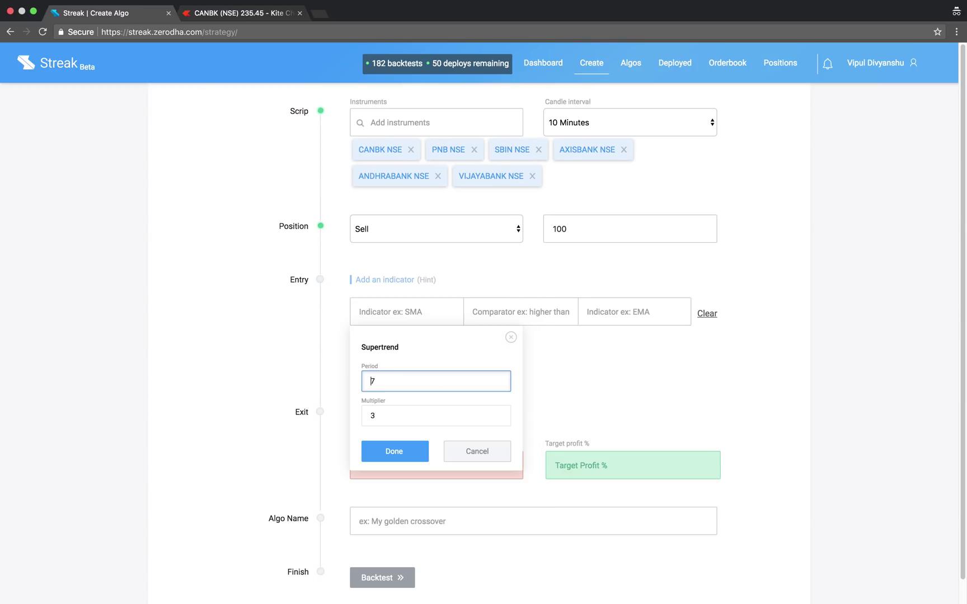
pyautogui.press('Tab')
pyautogui.press('Tab')
pyautogui.press('Return')
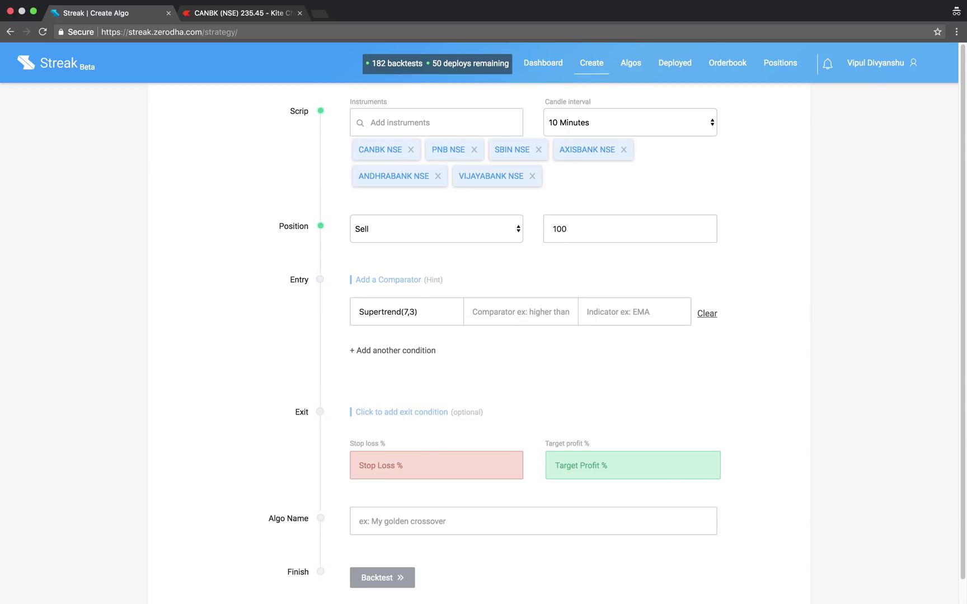
pyautogui.click(494, 315)
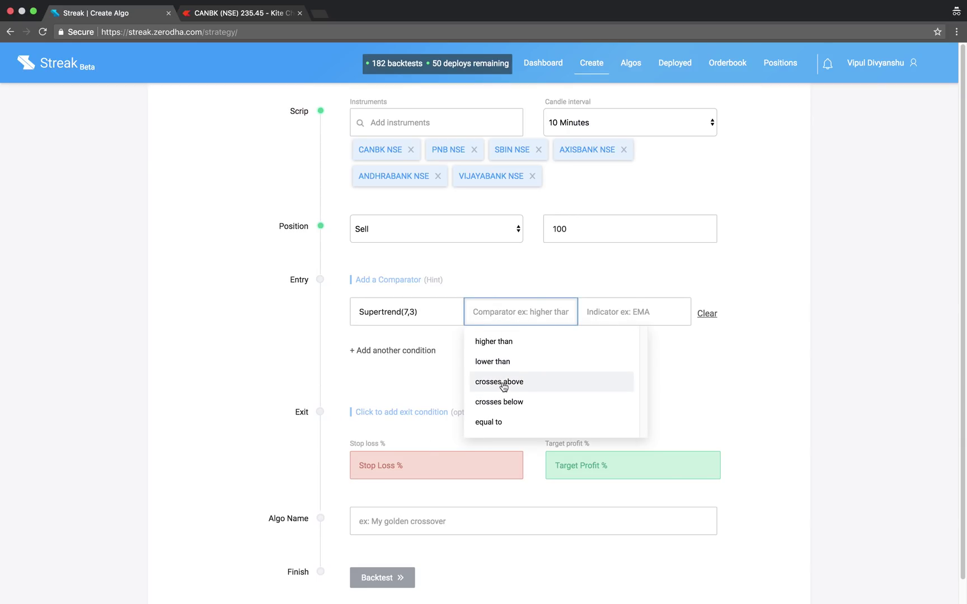
pyautogui.click(503, 381)
pyautogui.click(600, 316)
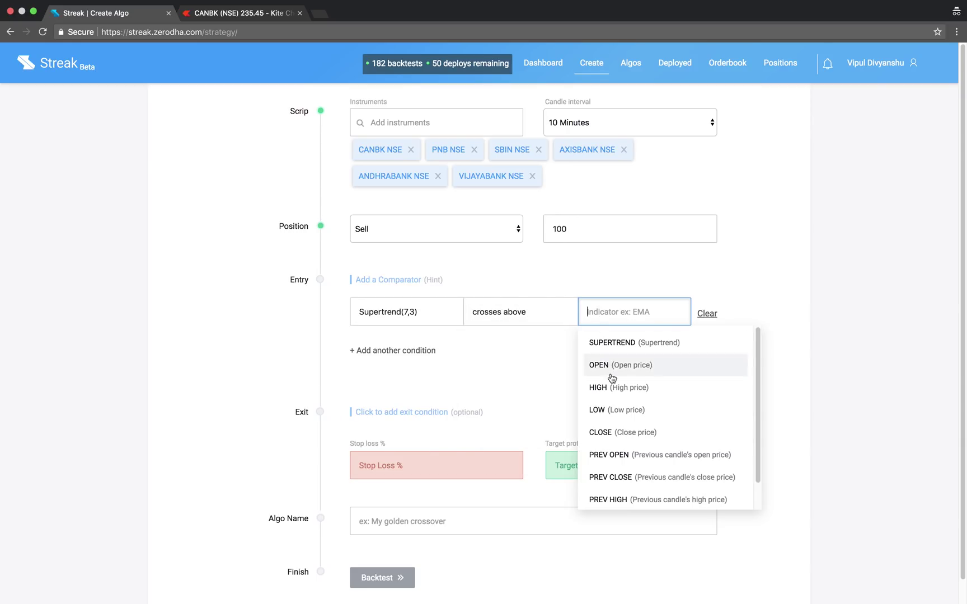
pyautogui.click(623, 432)
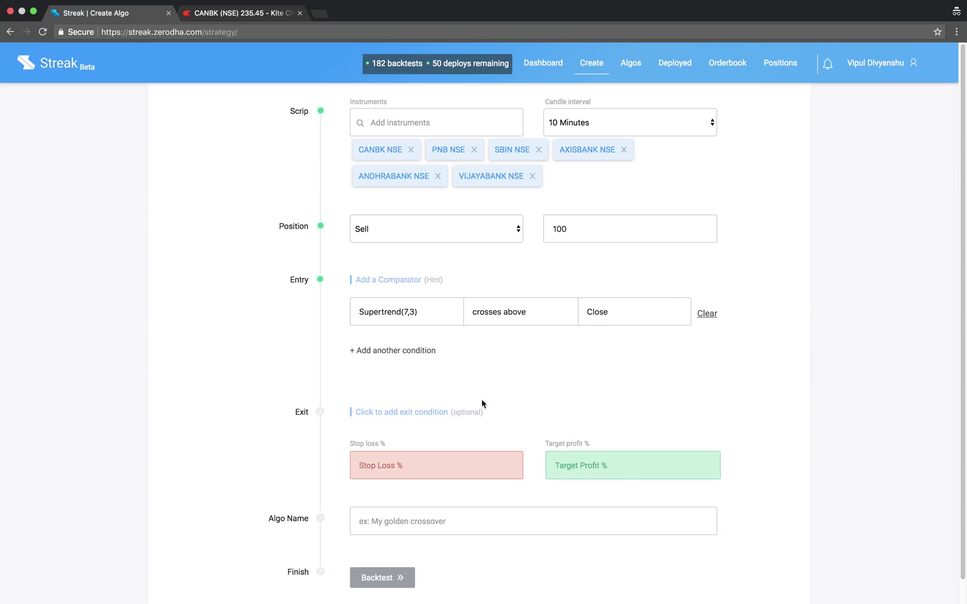
# Switch to the CANBK Kite chart to view candles through 1 March.
pyautogui.click(236, 14)
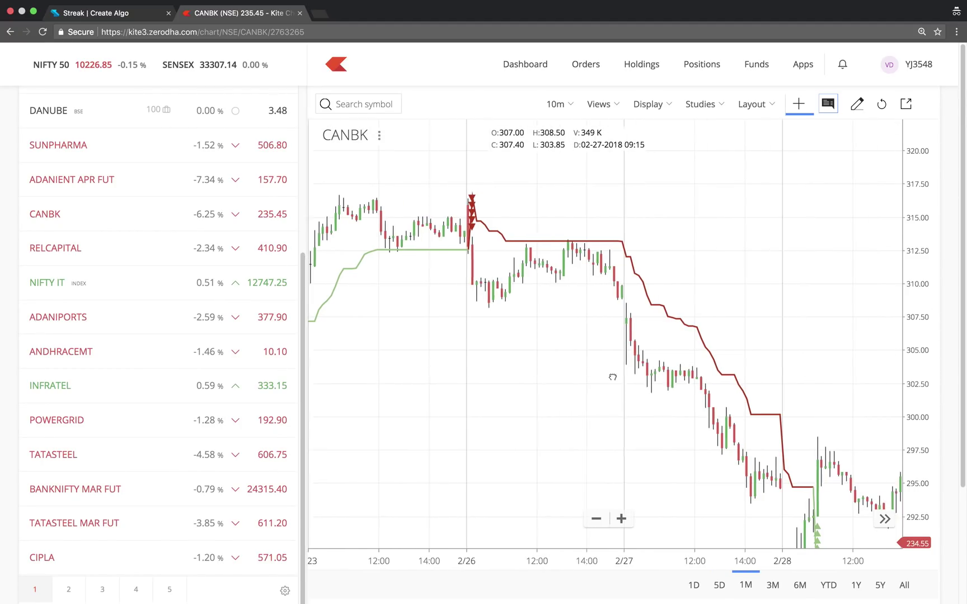
pyautogui.hscroll(5, 613, 377)
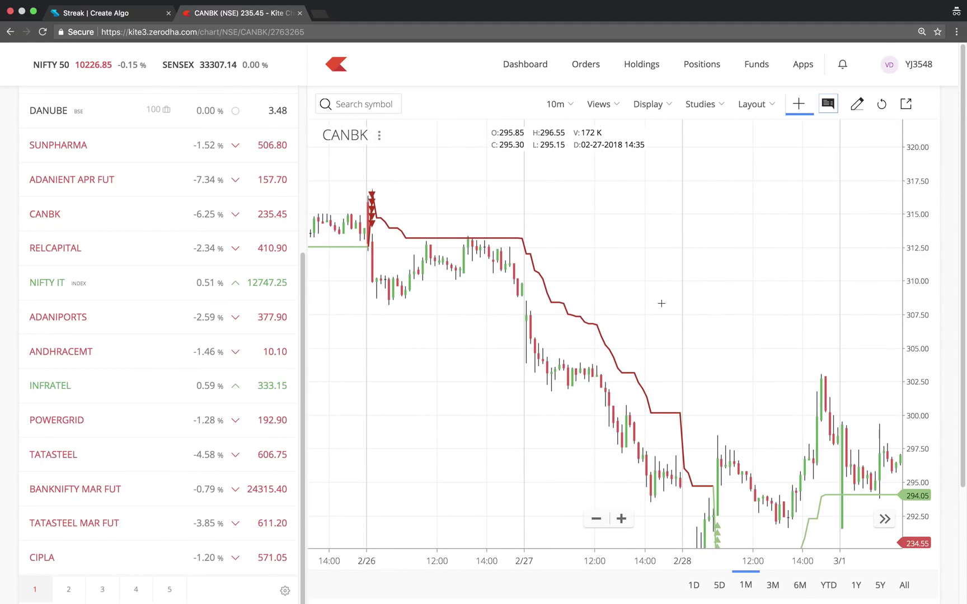
pyautogui.hscroll(2, 710, 400)
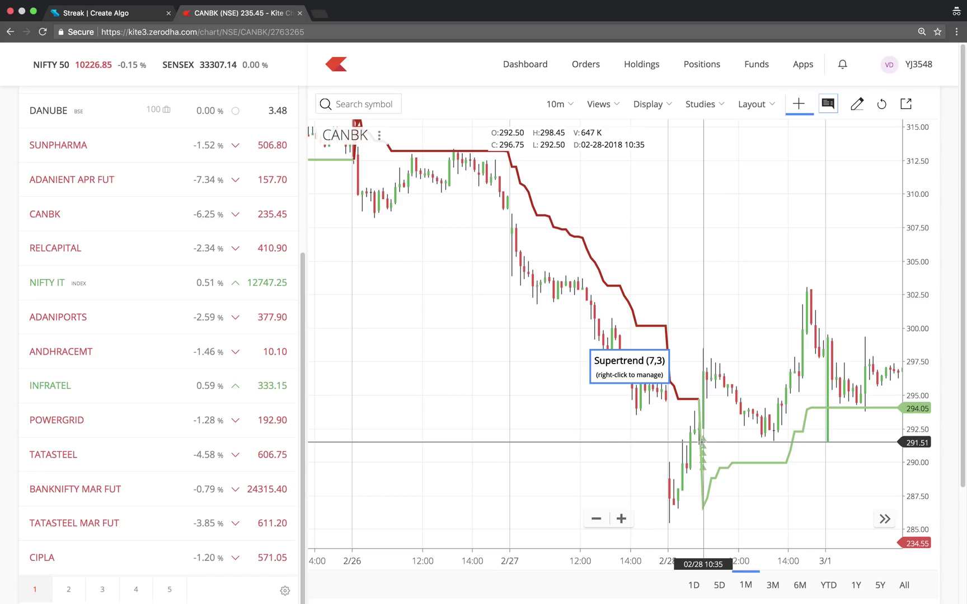
# Add the exit condition Supertrend (7,3) crosses below Close.
pyautogui.click(99, 13)
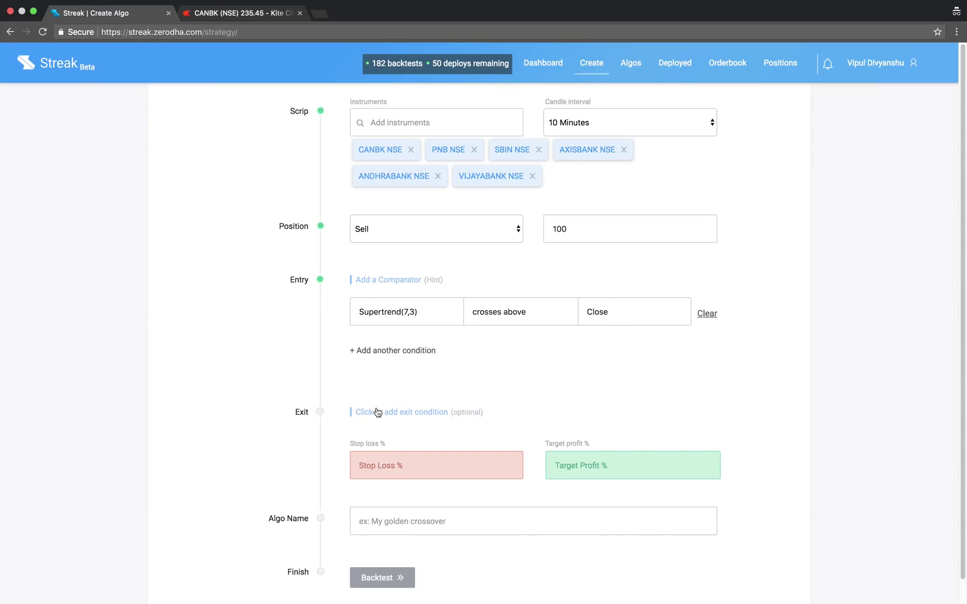
pyautogui.scroll(-1, 378, 386)
pyautogui.click(387, 390)
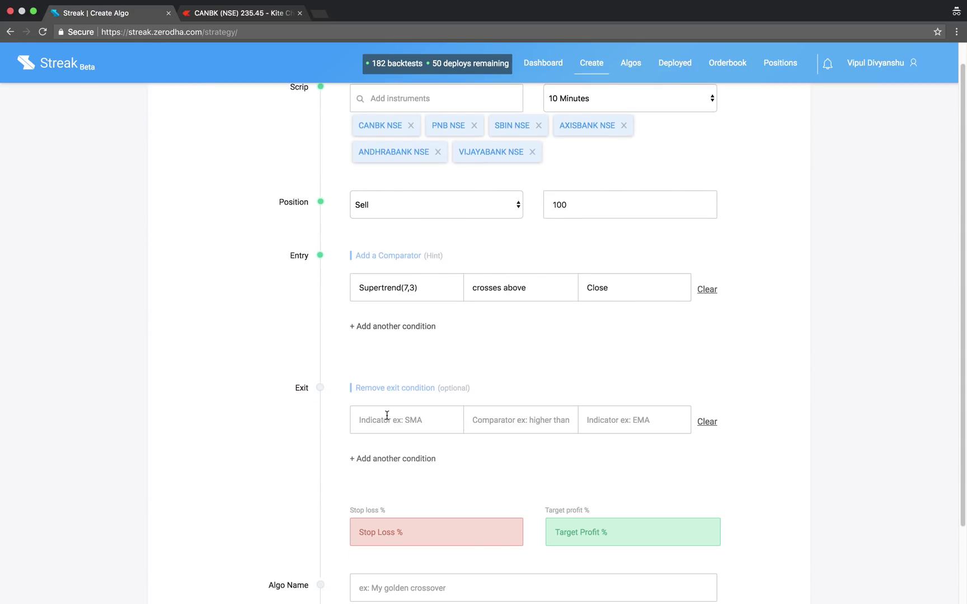
pyautogui.click(387, 416)
pyautogui.write('super')
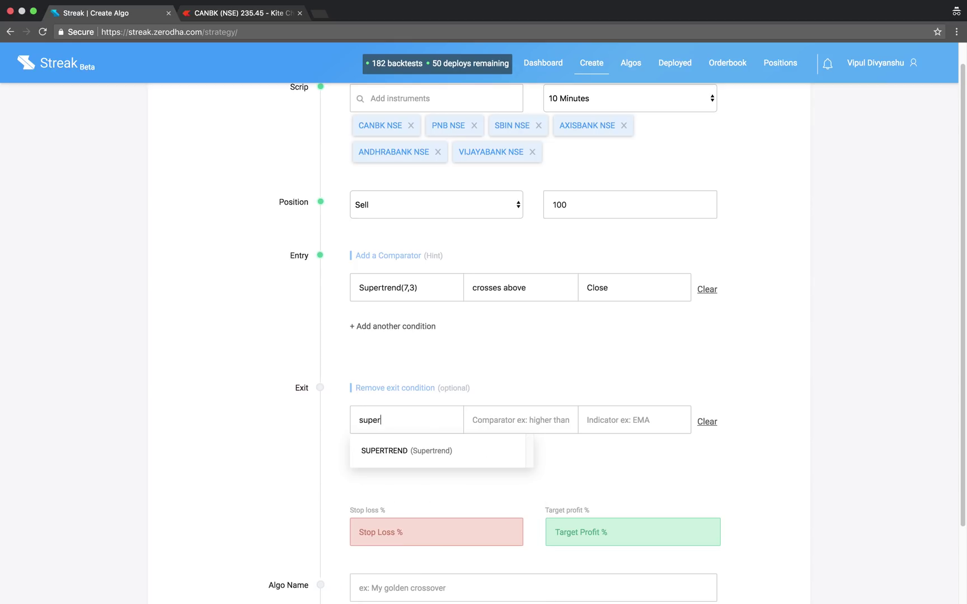
pyautogui.click(372, 449)
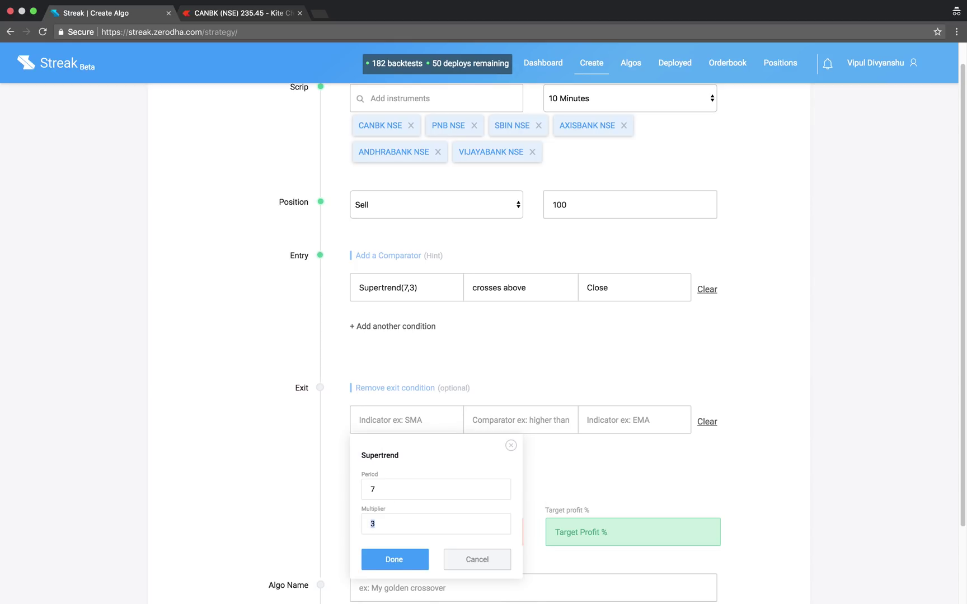
pyautogui.click(401, 565)
pyautogui.click(500, 422)
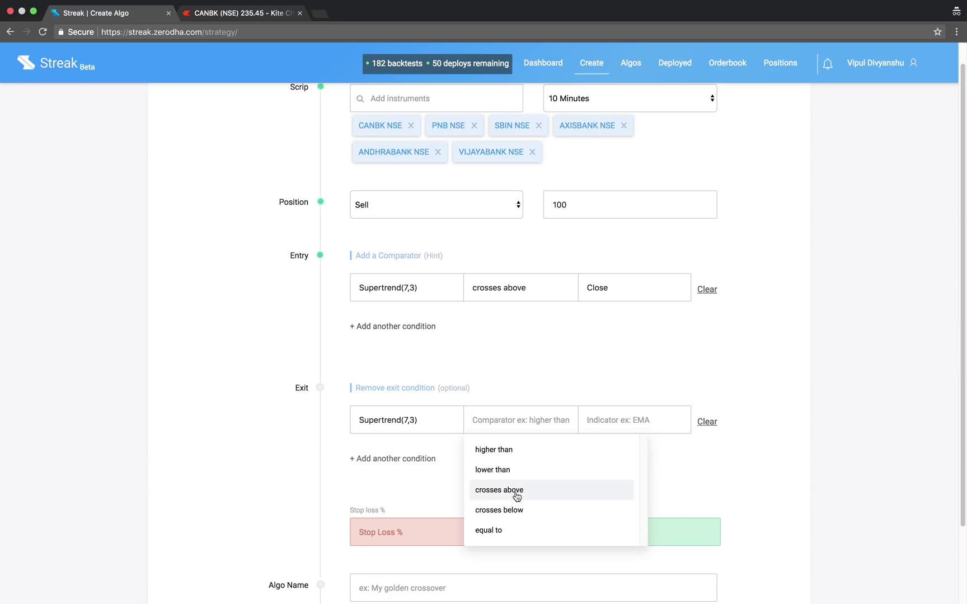
pyautogui.click(524, 508)
pyautogui.click(597, 423)
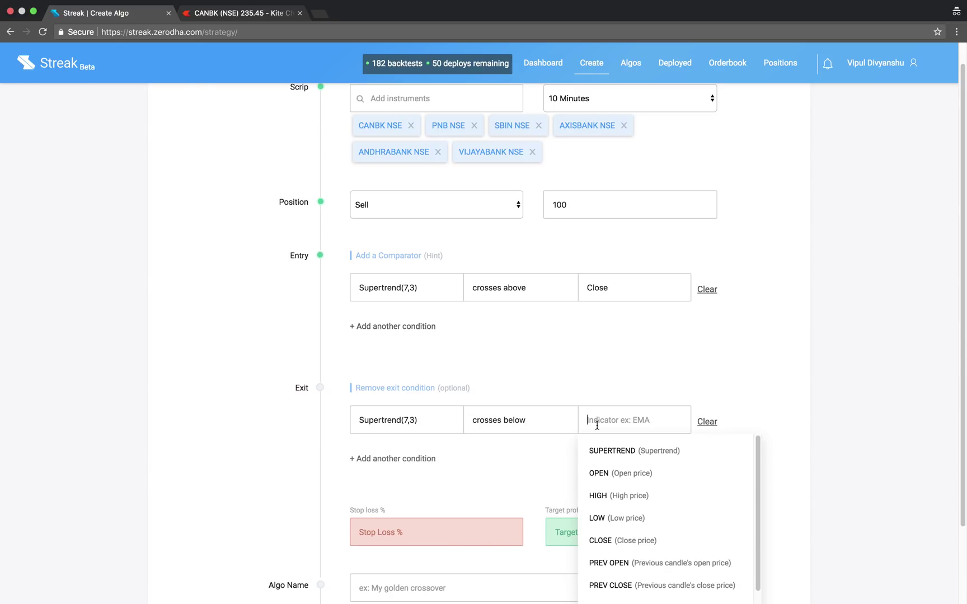
pyautogui.click(625, 543)
# Enter a 1% stop loss and 2% target, and name the algo Supertrend73.
pyautogui.click(448, 524)
pyautogui.write('1')
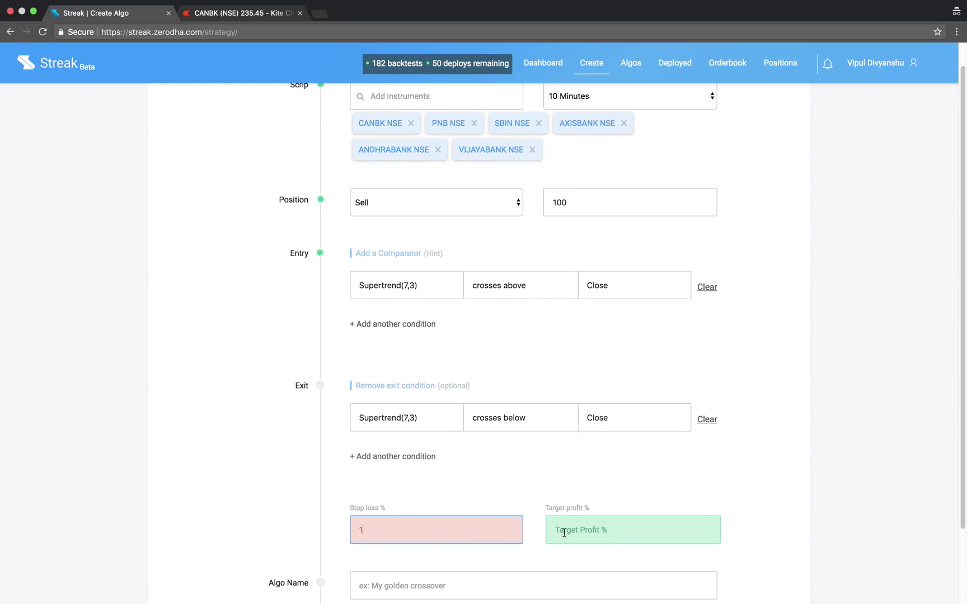
pyautogui.click(562, 529)
pyautogui.write('2')
pyautogui.click(472, 588)
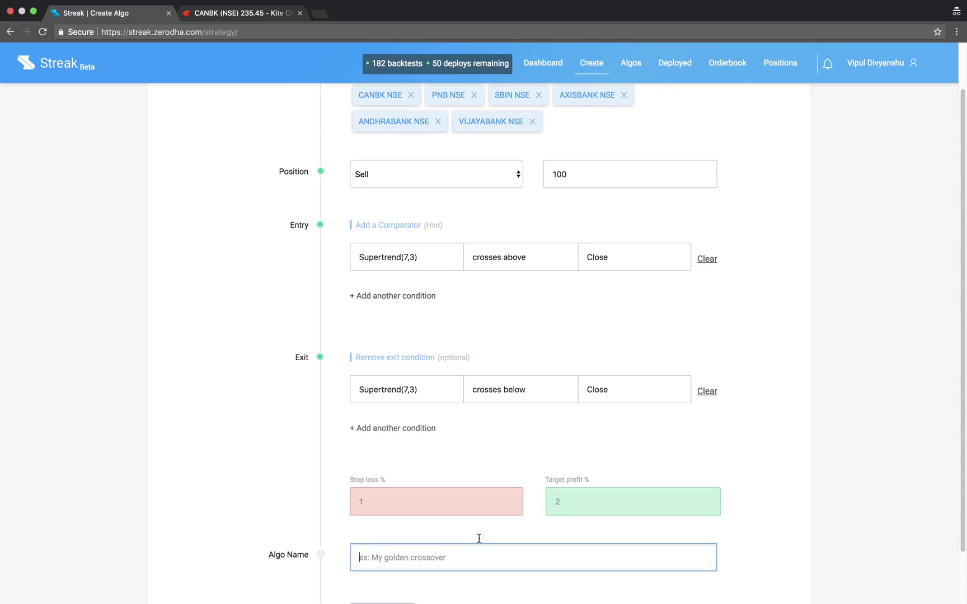
pyautogui.write('Super')
pyautogui.write('trens')
pyautogui.press('BackSpace')
pyautogui.write('d73')
pyautogui.scroll(-2, 404, 559)
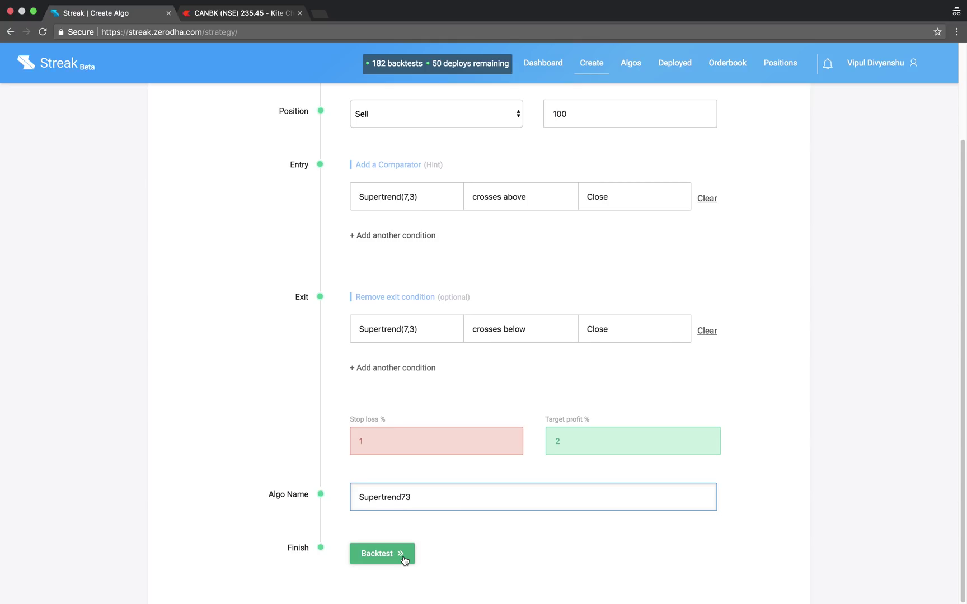
# Save Supertrend73 and run its backtest across the six bank stocks.
pyautogui.click(381, 554)
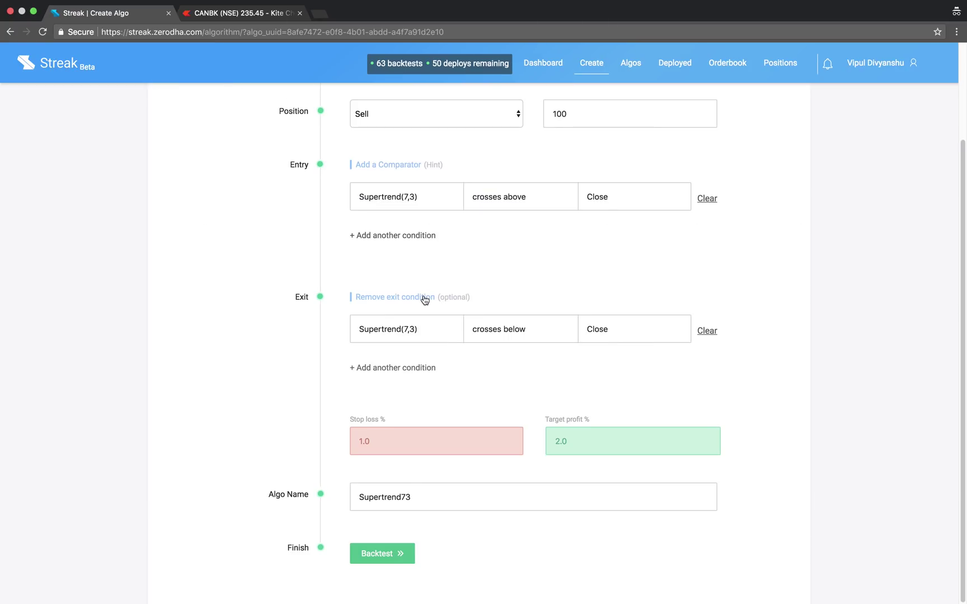
pyautogui.click(395, 554)
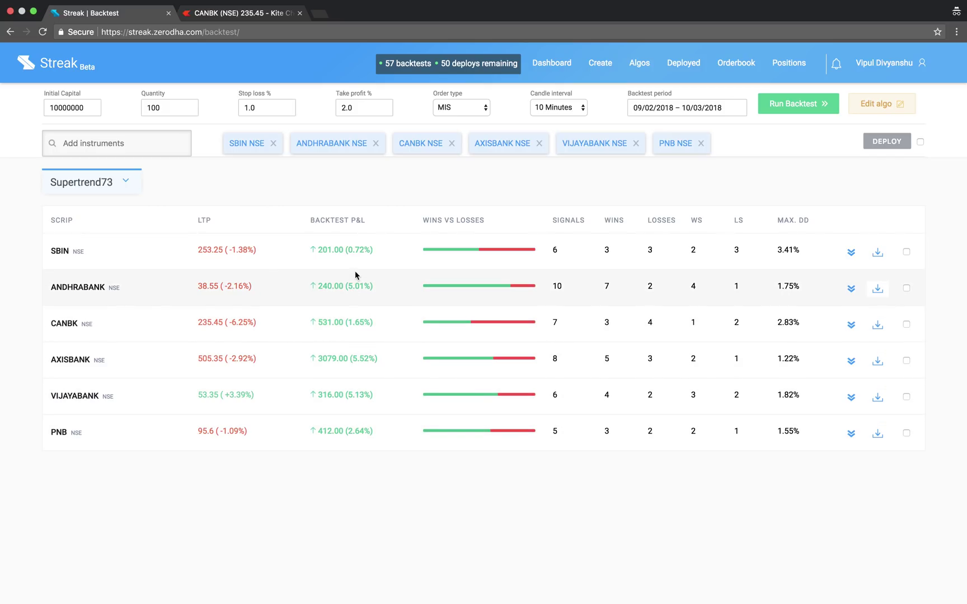
# Inspect SBIN's backtest chart, statistics and individual trades, then collapse them.
pyautogui.click(852, 253)
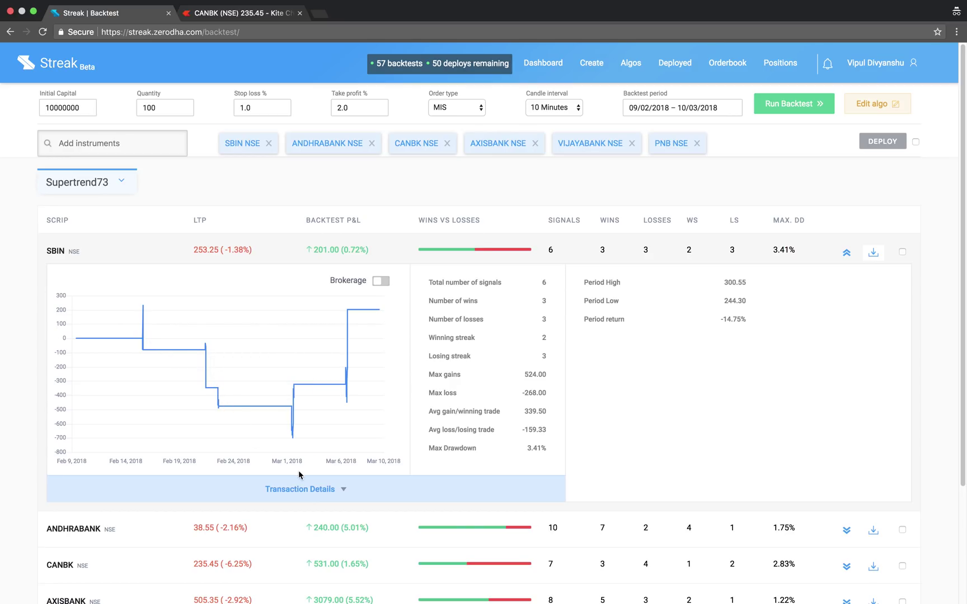
pyautogui.click(308, 491)
pyautogui.scroll(-2, 308, 491)
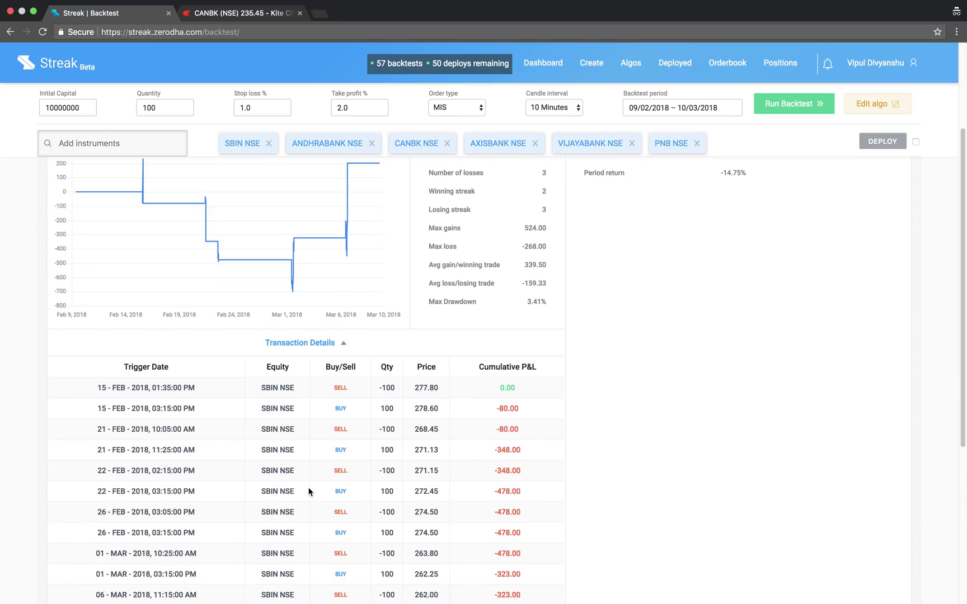
pyautogui.scroll(-2, 308, 492)
pyautogui.scroll(3, 308, 491)
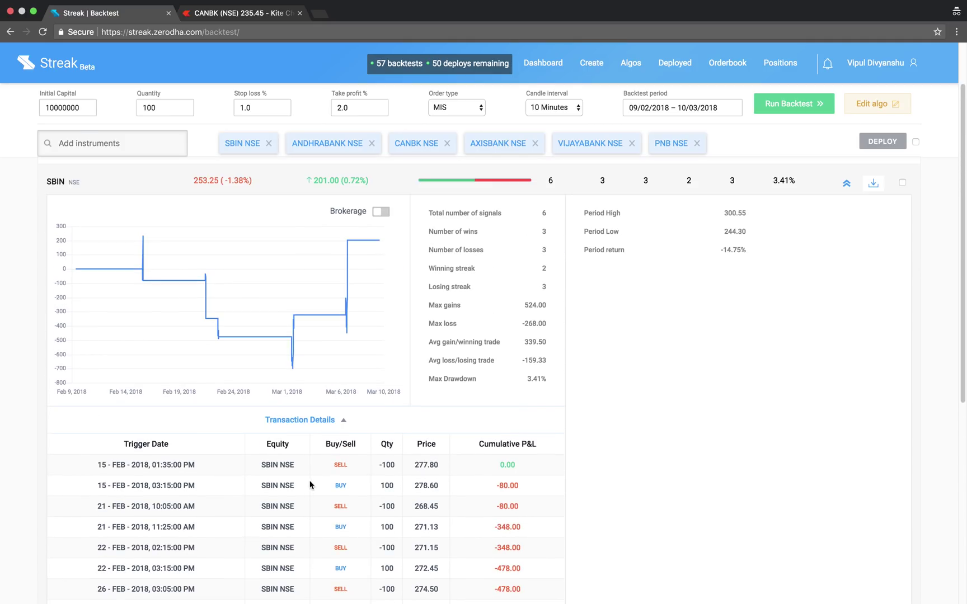
pyautogui.click(325, 431)
pyautogui.scroll(1, 327, 419)
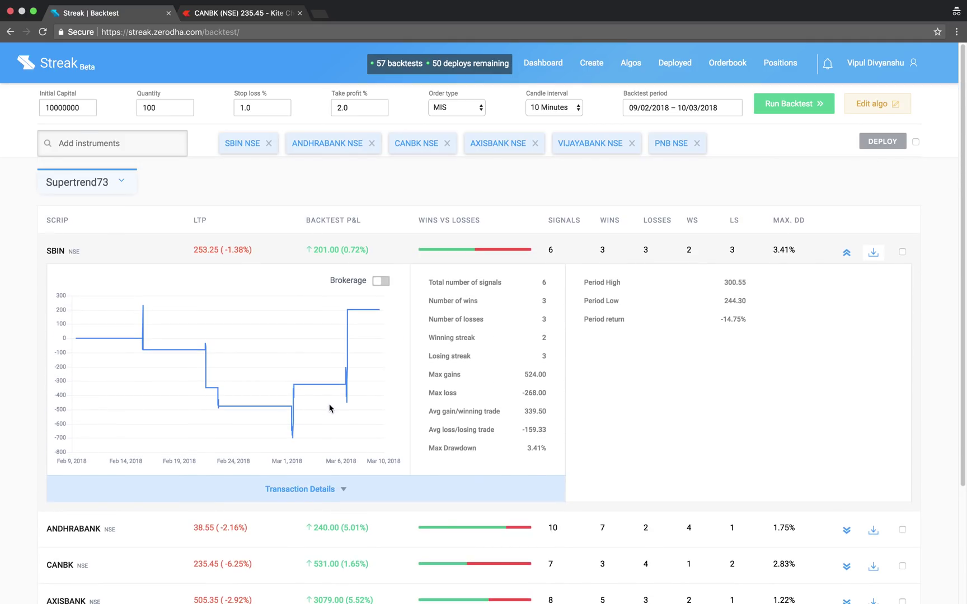
pyautogui.click(354, 251)
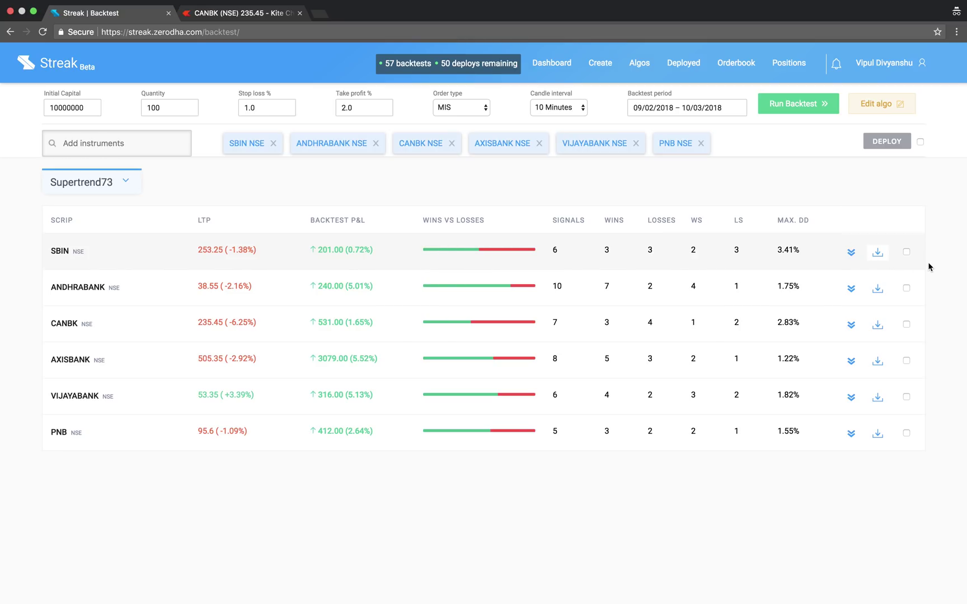
# Select all six bank scrips and bring up the Deploy Multiple Scrips dialog.
pyautogui.click(907, 252)
pyautogui.click(907, 324)
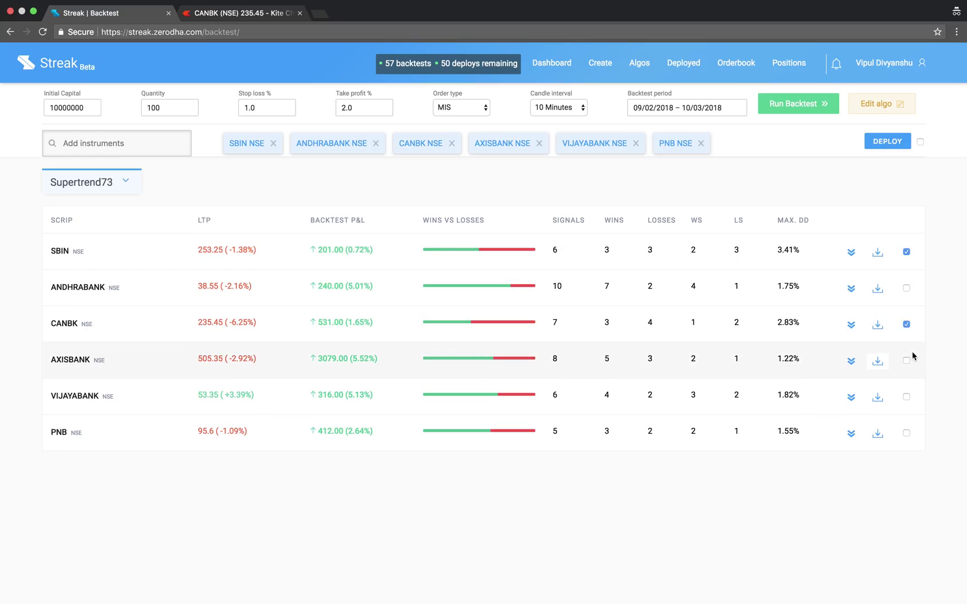
pyautogui.click(907, 397)
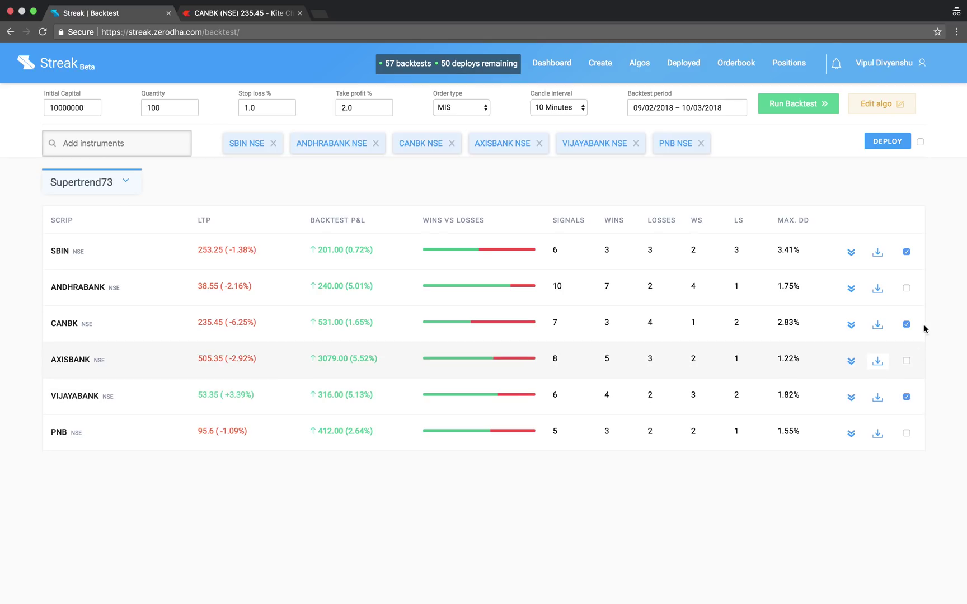
pyautogui.click(921, 141)
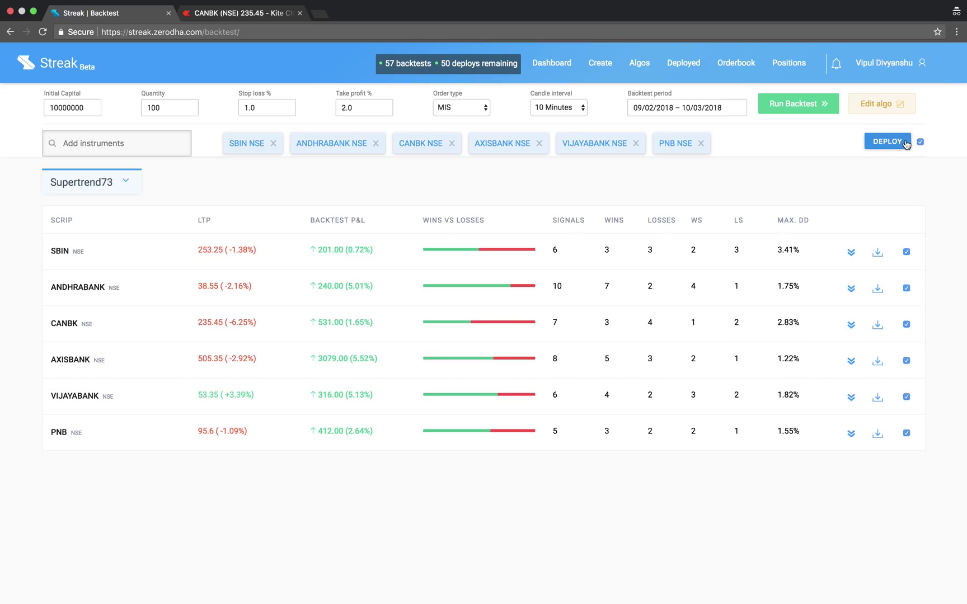
pyautogui.click(888, 142)
# Set Supertrend73 to stay live Overnight (CNC/NRML) and confirm deployment on all six banking stocks.
pyautogui.click(585, 188)
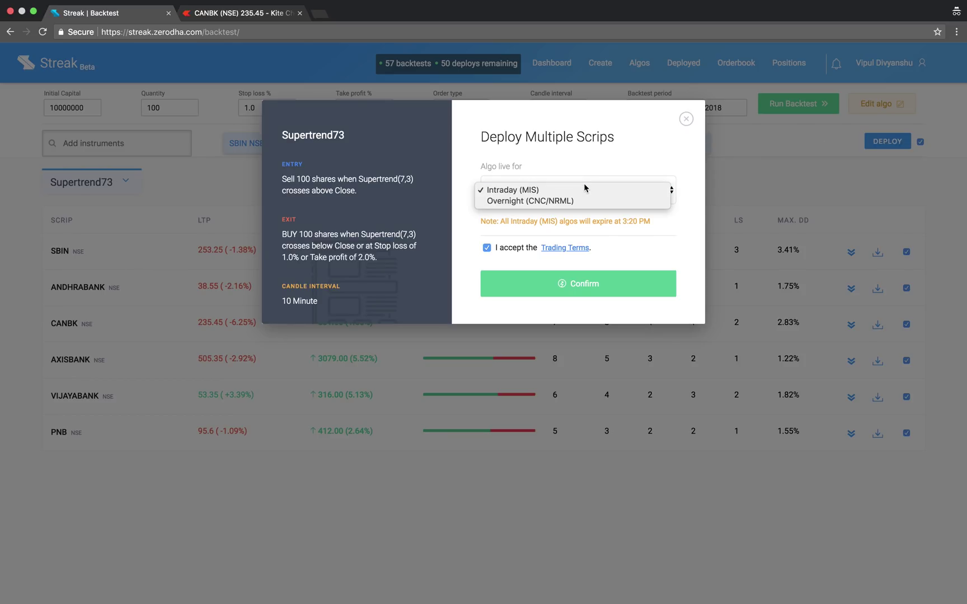
pyautogui.click(583, 202)
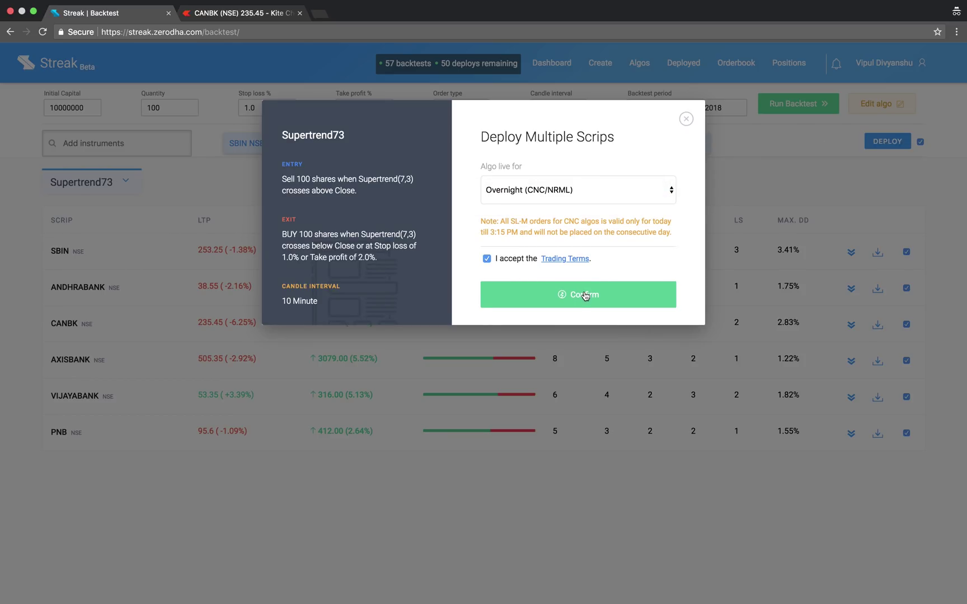
pyautogui.moveTo(467, 136); pyautogui.dragTo(622, 137)
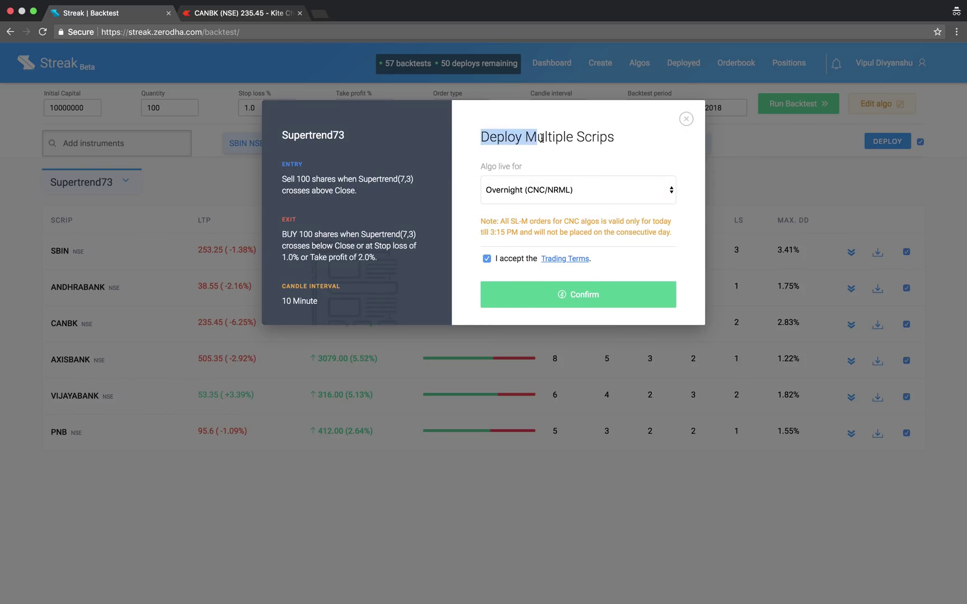
pyautogui.click(645, 173)
pyautogui.click(605, 302)
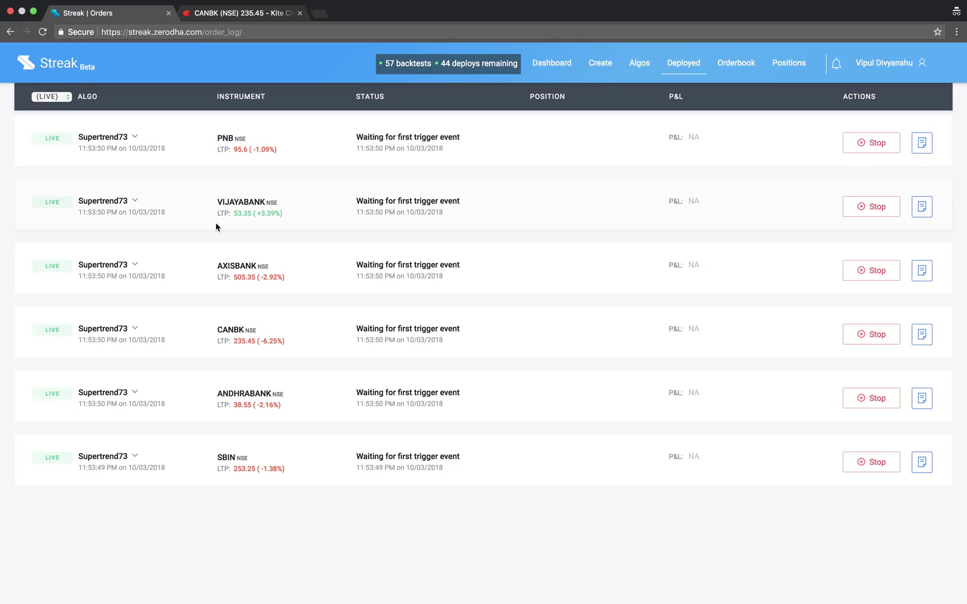
pyautogui.moveTo(218, 436); pyautogui.dragTo(210, 468)
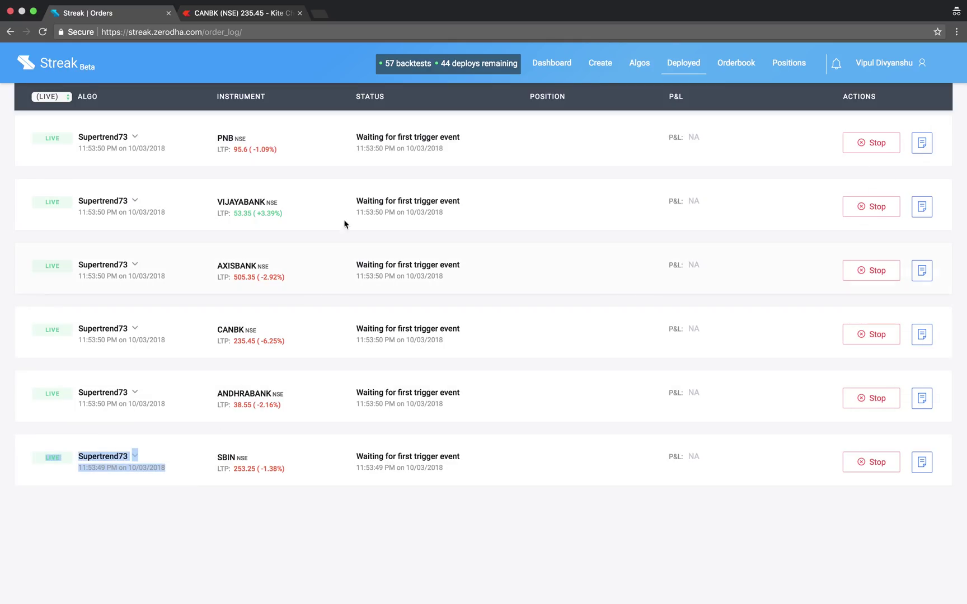
pyautogui.click(921, 143)
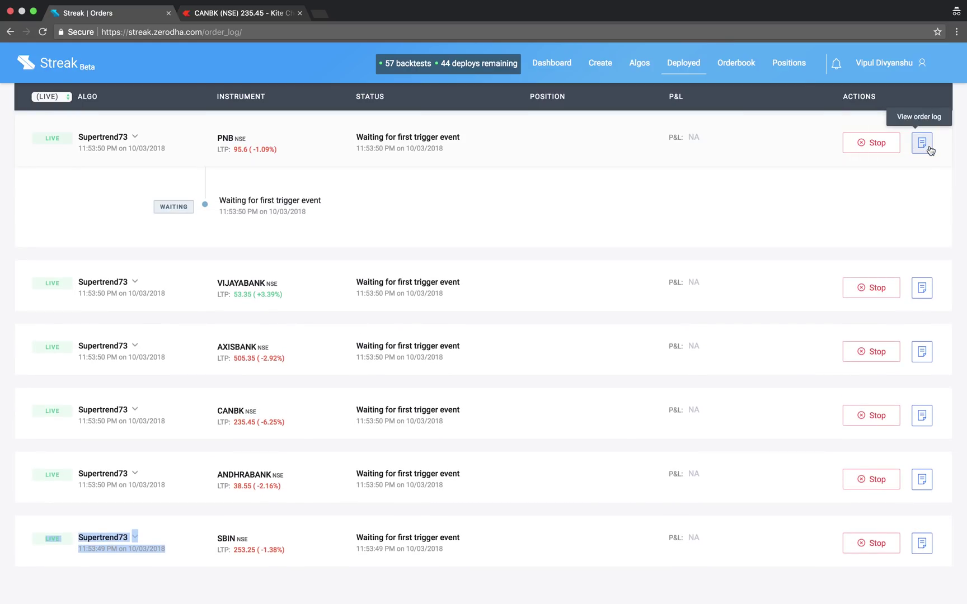
pyautogui.moveTo(219, 197); pyautogui.dragTo(325, 199)
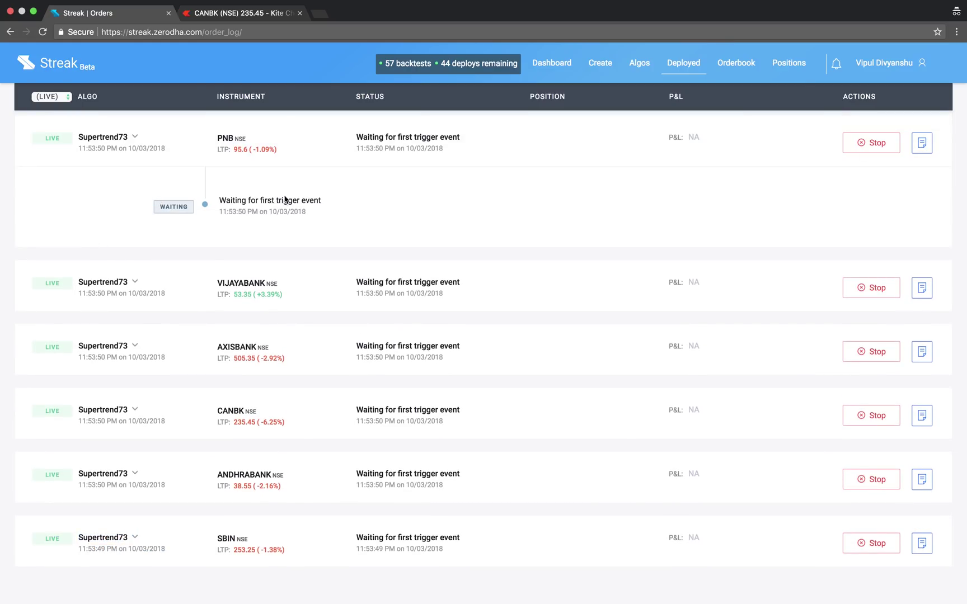
pyautogui.click(326, 200)
pyautogui.click(924, 144)
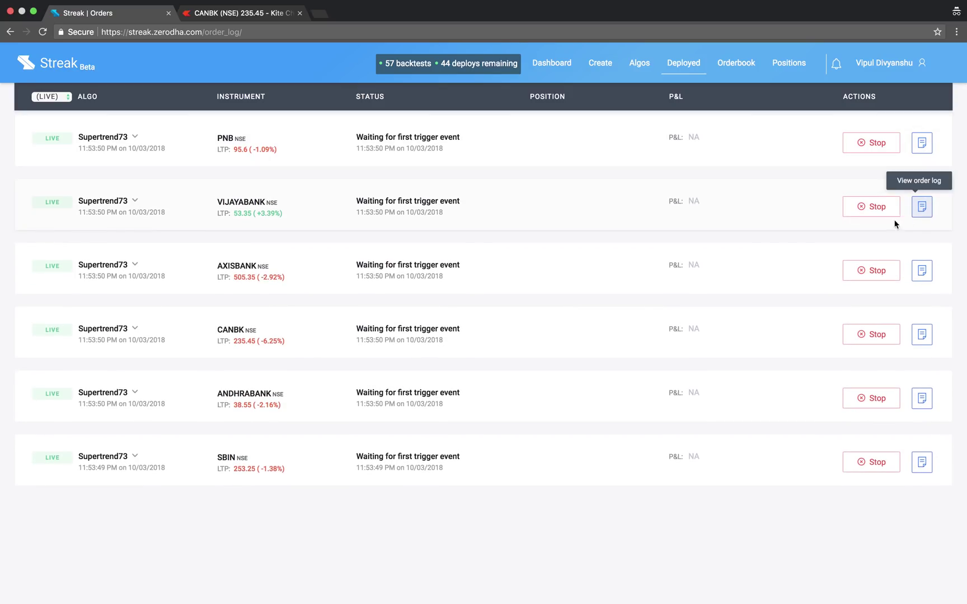